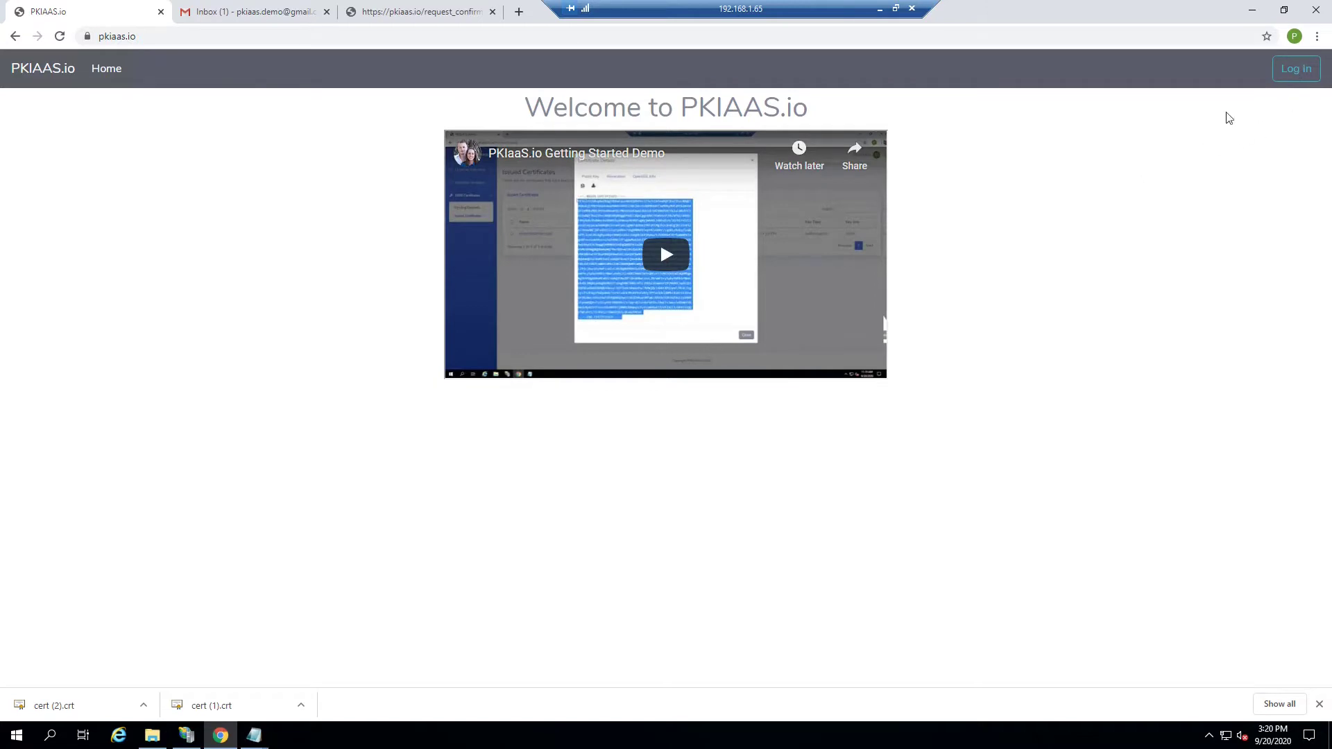
# Step: Sign in to PKIaaS.io with a Google account to reach the admin Issued Certificates list
pyautogui.click(1296, 69)
pyautogui.click(700, 215)
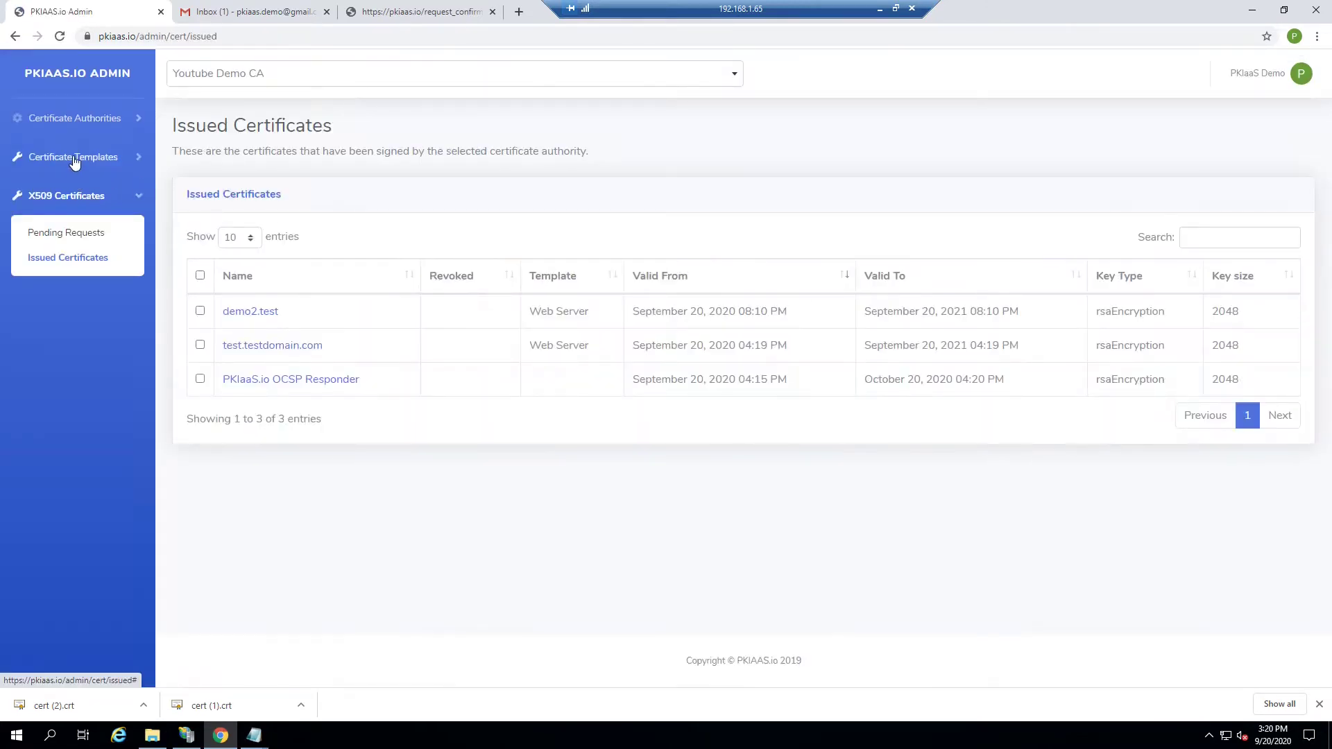
# Step: Go to Manage Templates and show the action menu for the Web Server template
pyautogui.click(73, 158)
pyautogui.click(66, 222)
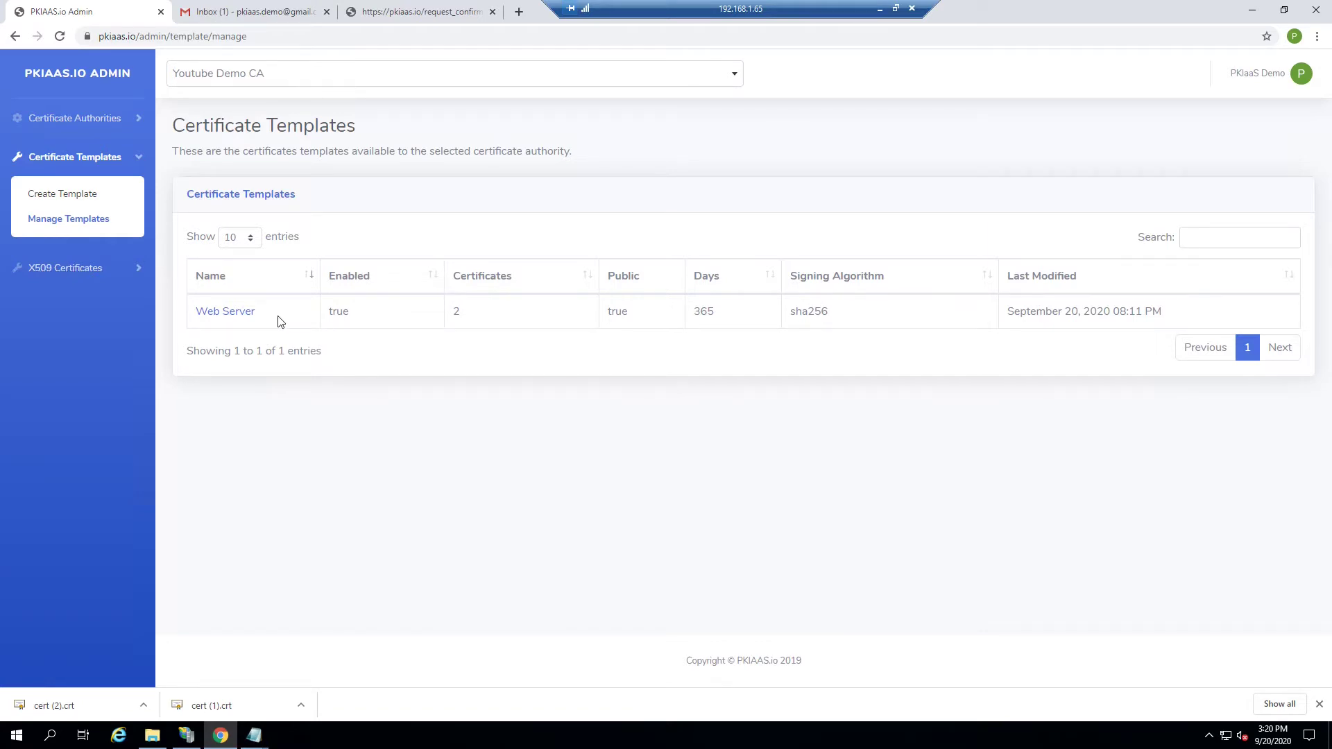
pyautogui.click(242, 314)
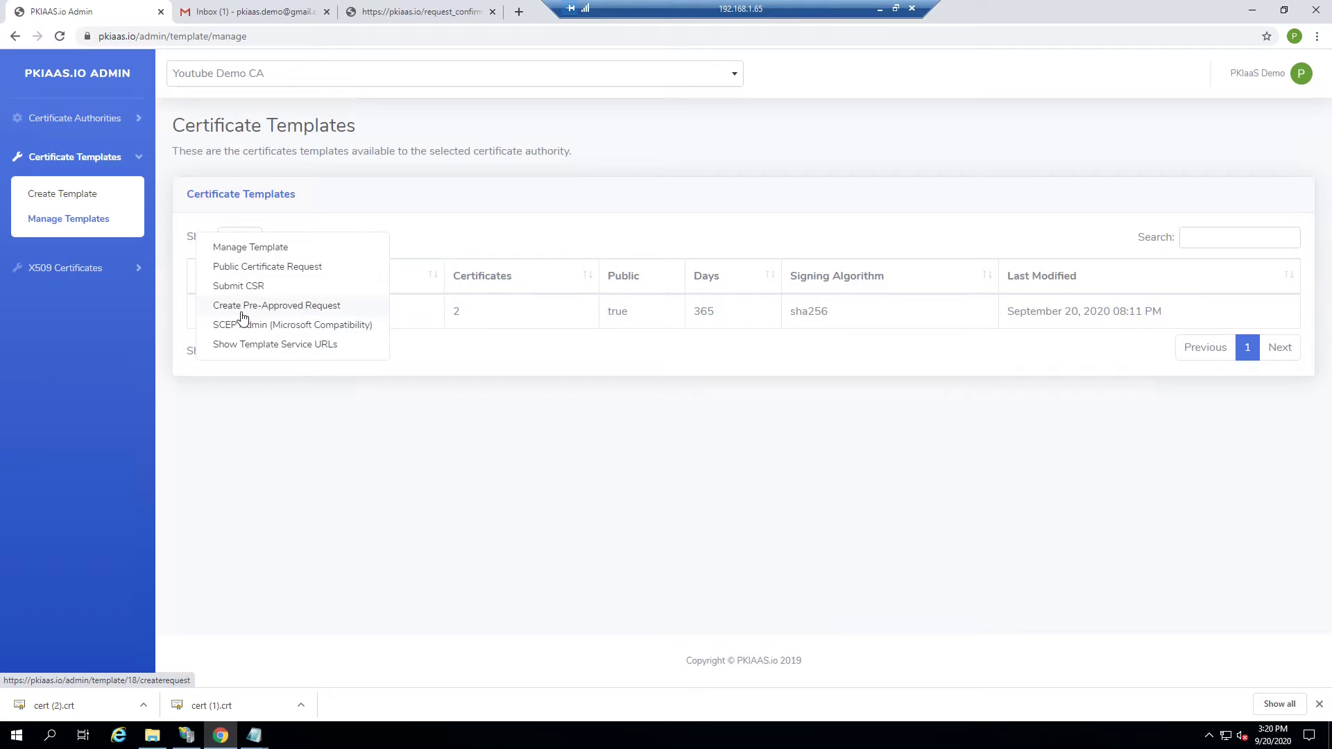
pyautogui.click(69, 219)
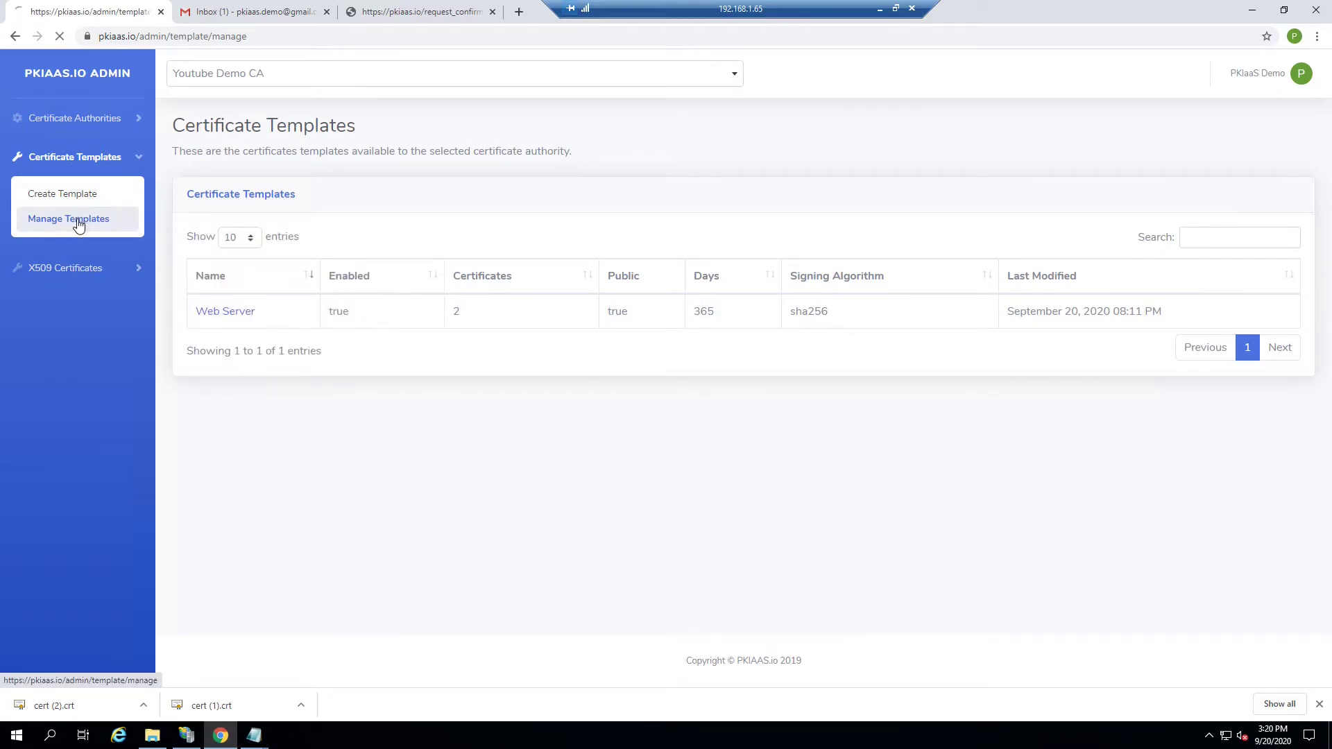
pyautogui.click(224, 313)
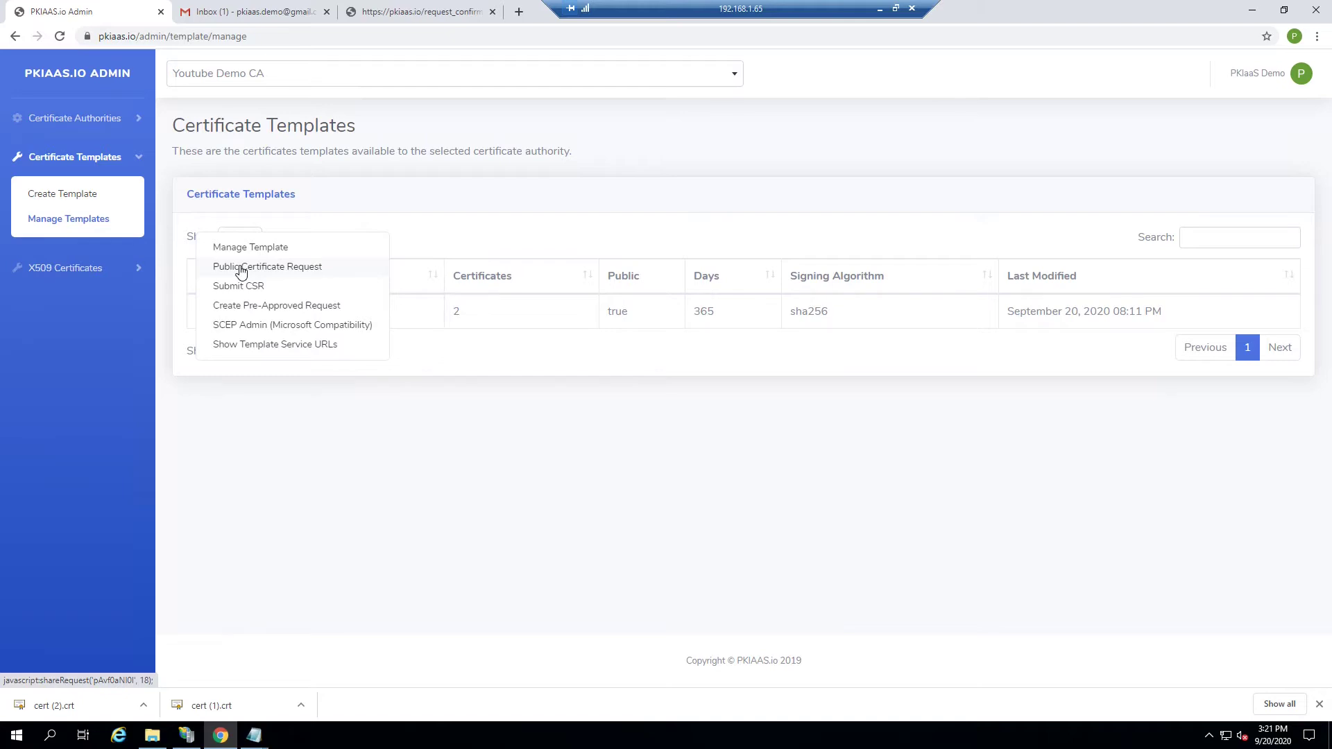
# Step: E-mail a Public Certificate Request invitation to the recipient's address, then switch to the inbox
pyautogui.click(241, 271)
pyautogui.click(590, 153)
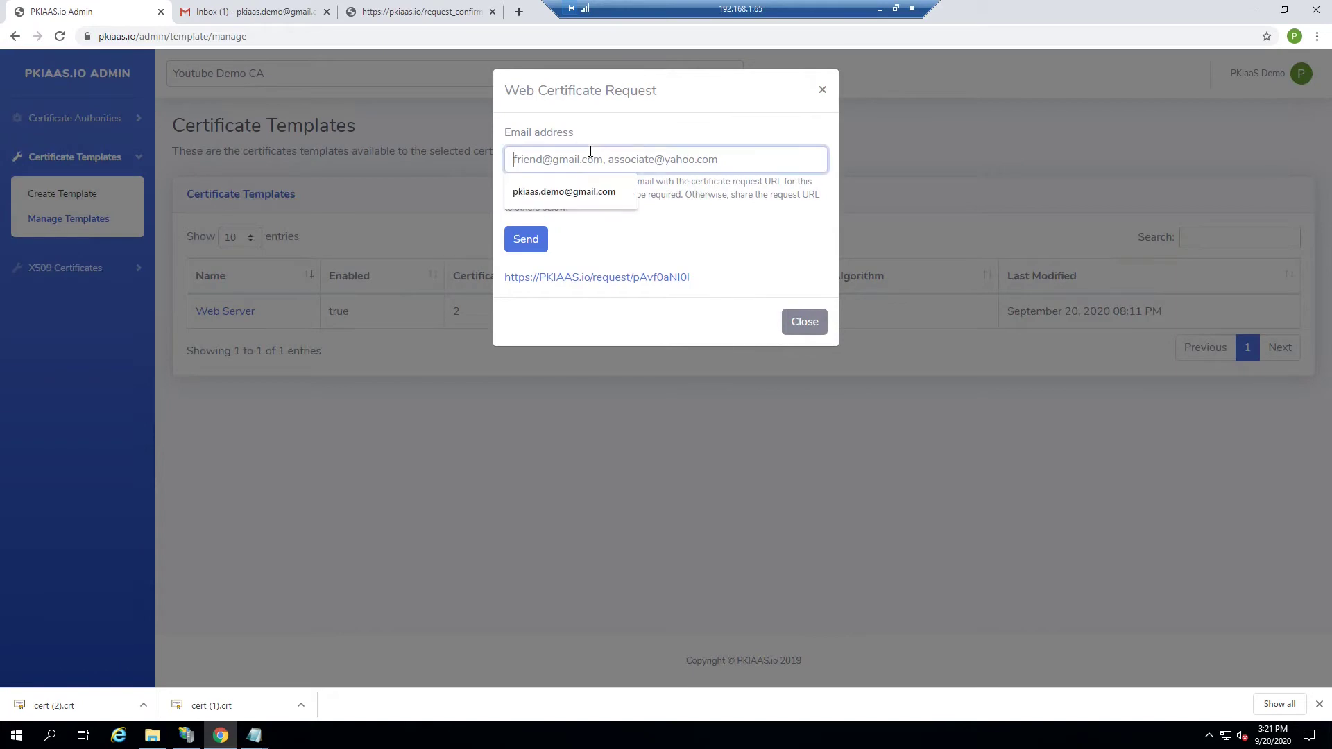
pyautogui.click(560, 191)
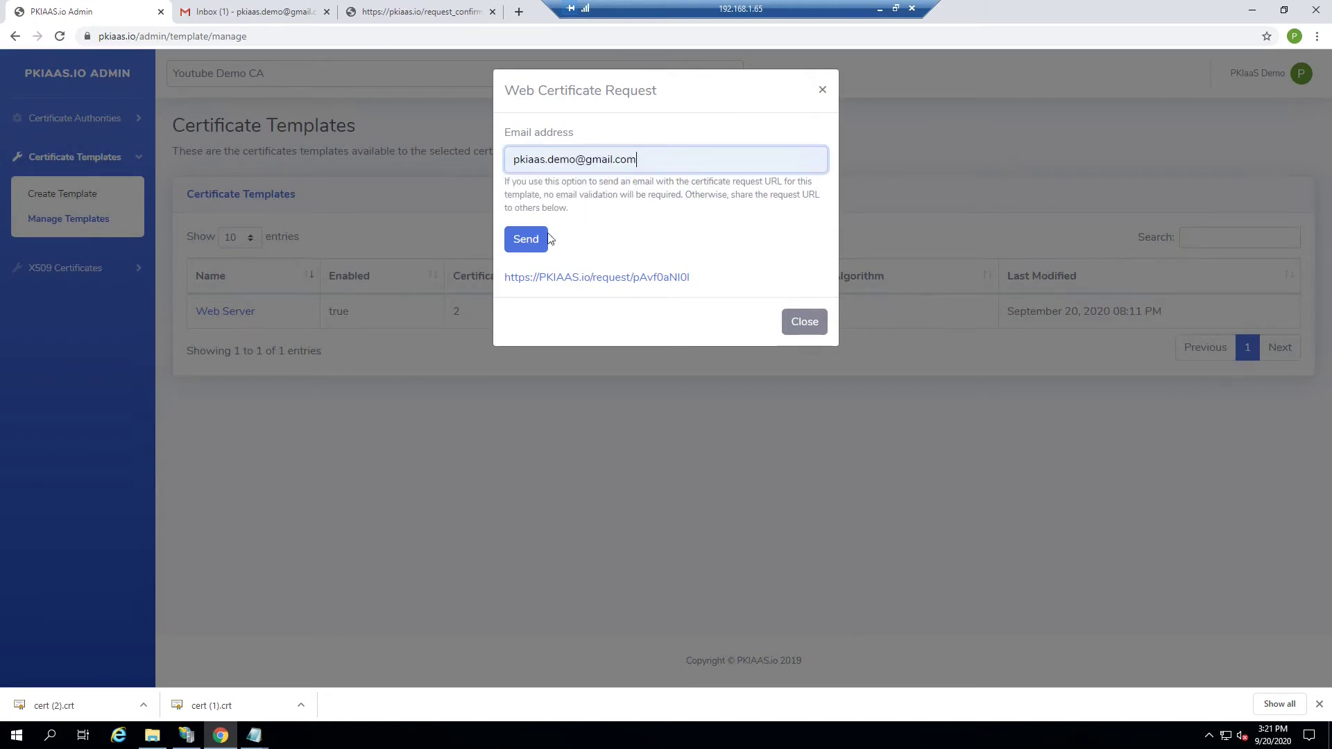
pyautogui.click(810, 324)
pyautogui.click(256, 19)
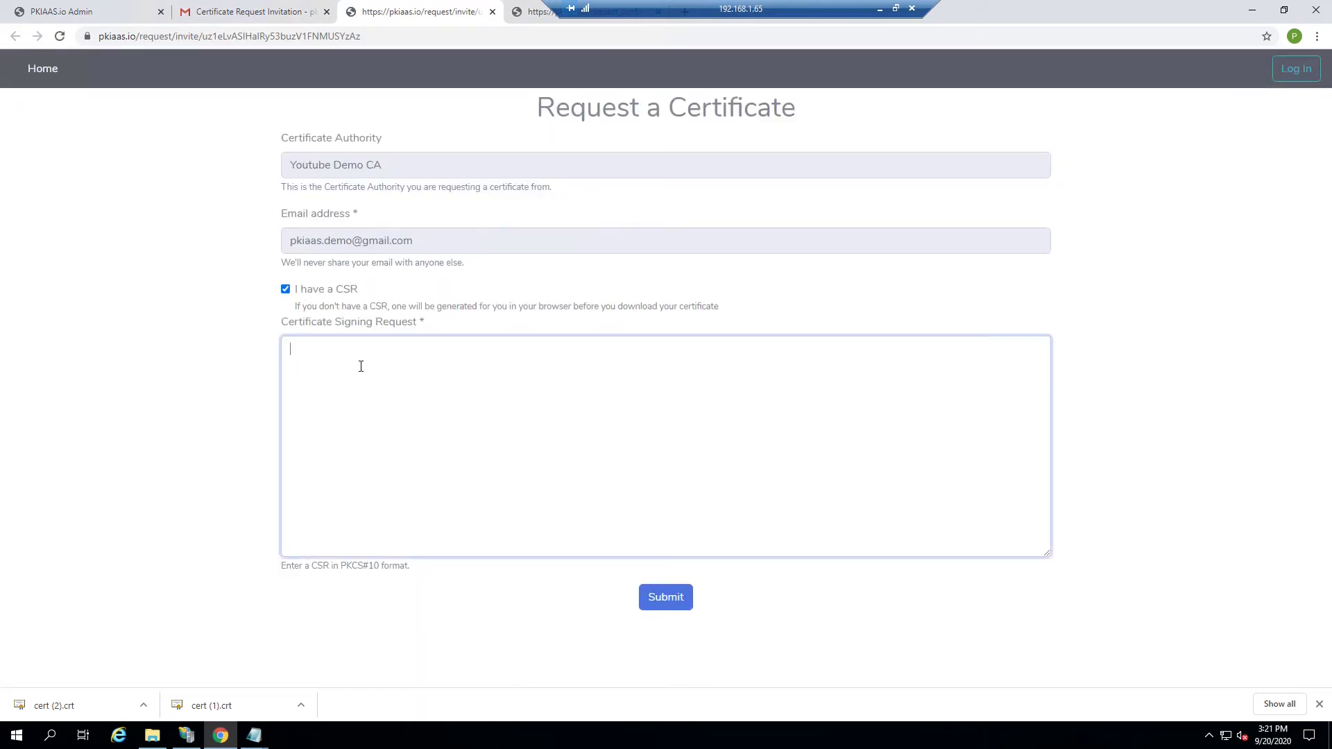
# Step: Generate the key in the browser and add common name test.testdomain.com to the subject
pyautogui.click(285, 289)
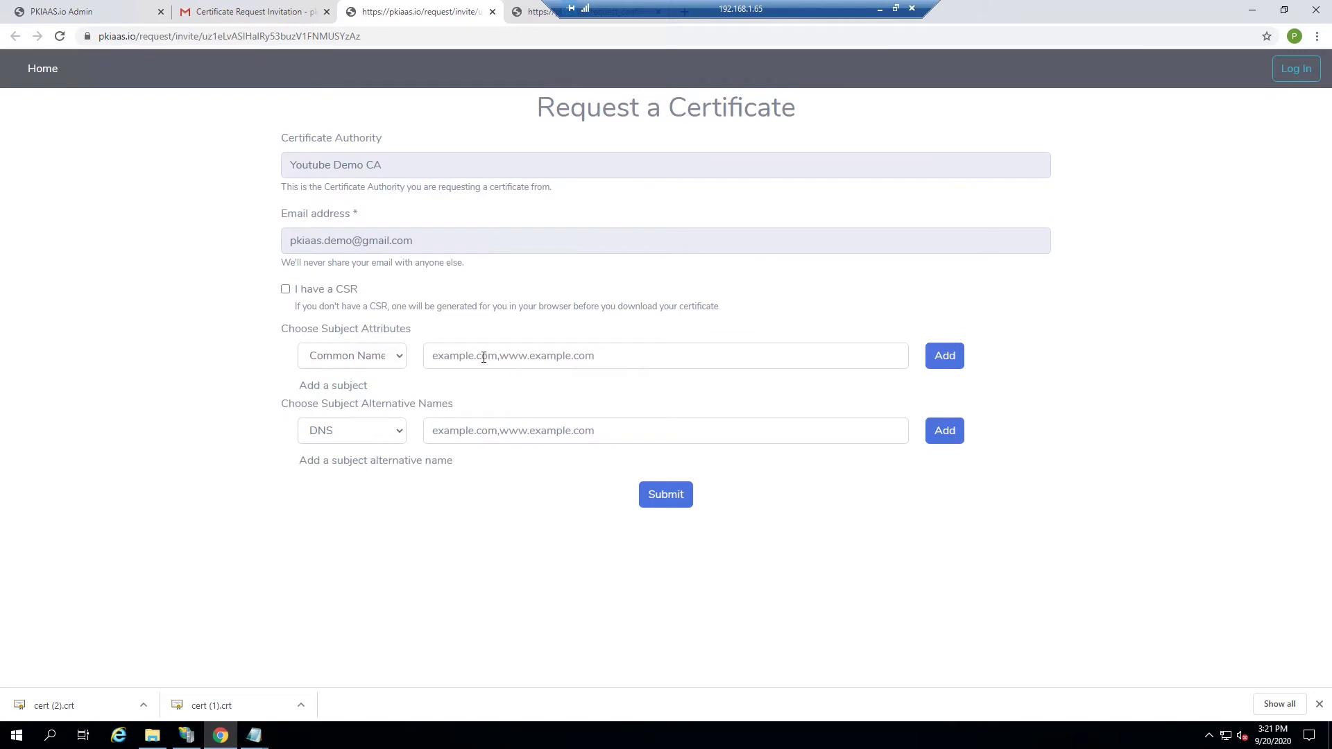
pyautogui.click(483, 357)
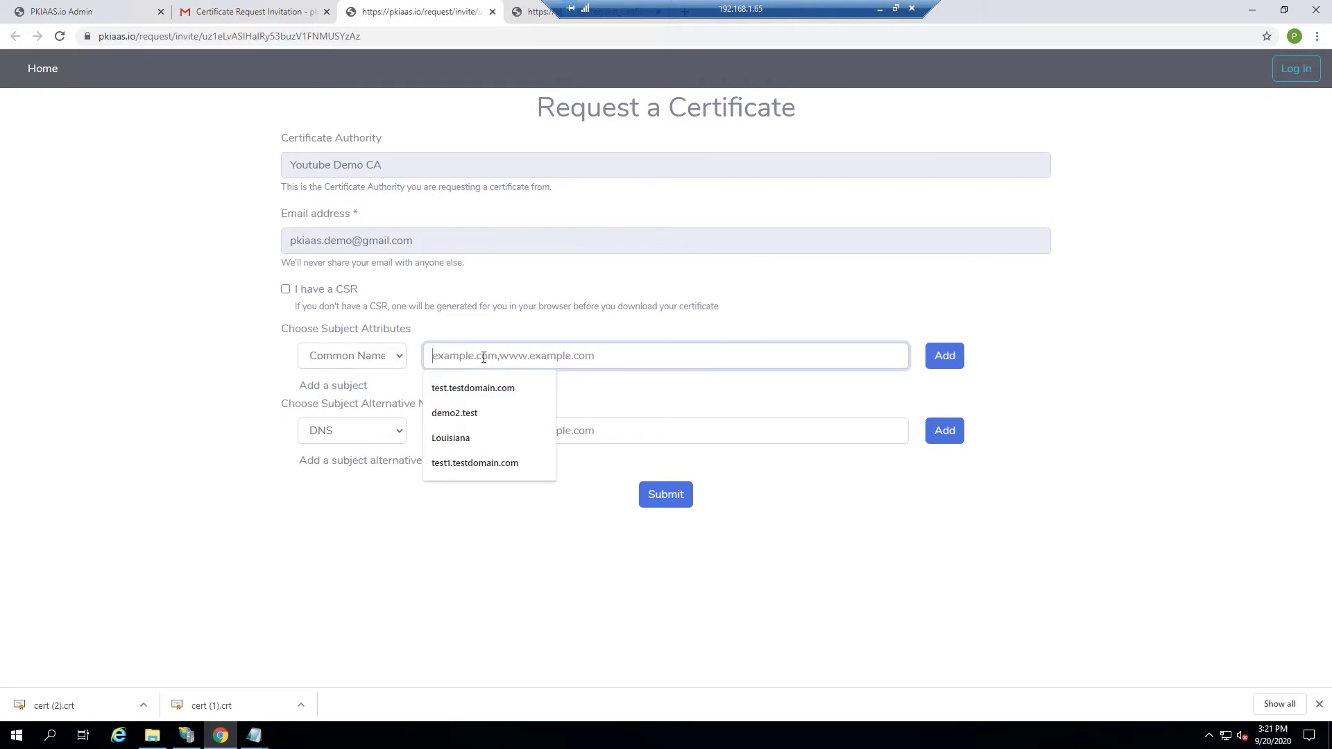
pyautogui.click(601, 330)
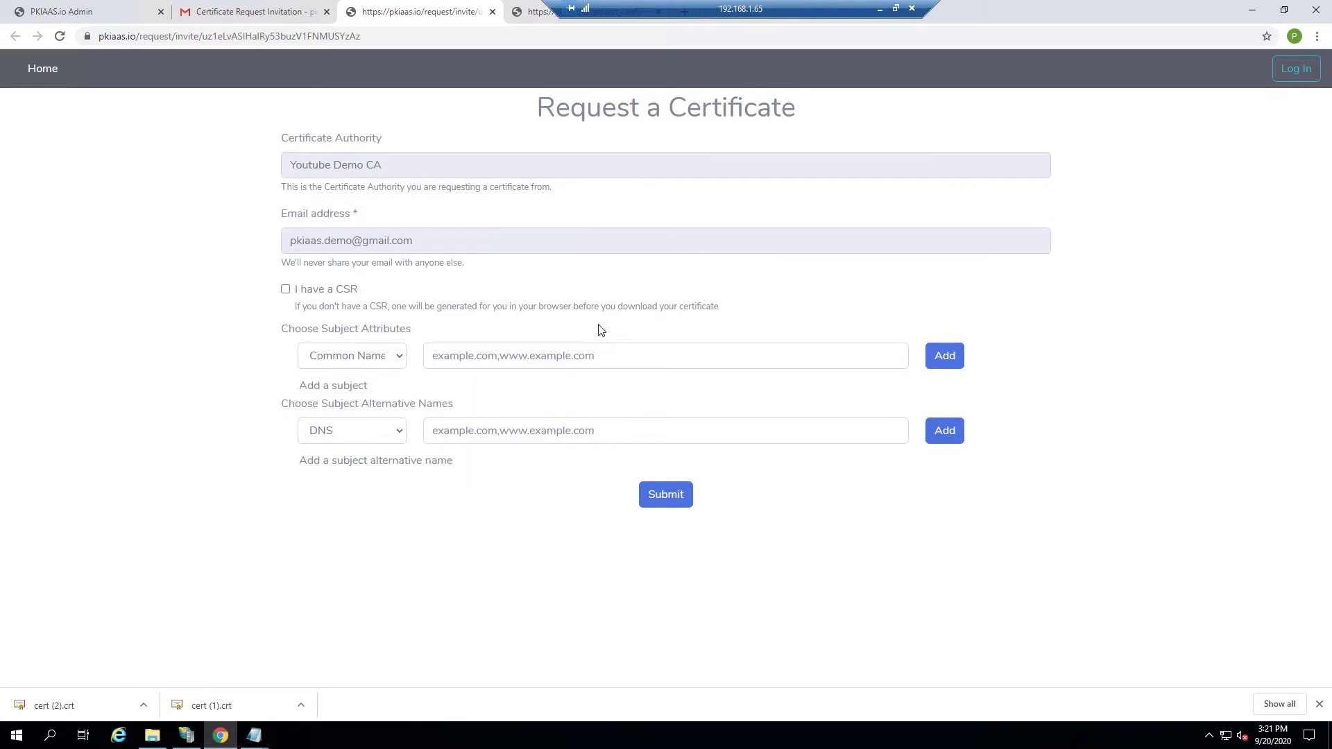
pyautogui.click(547, 355)
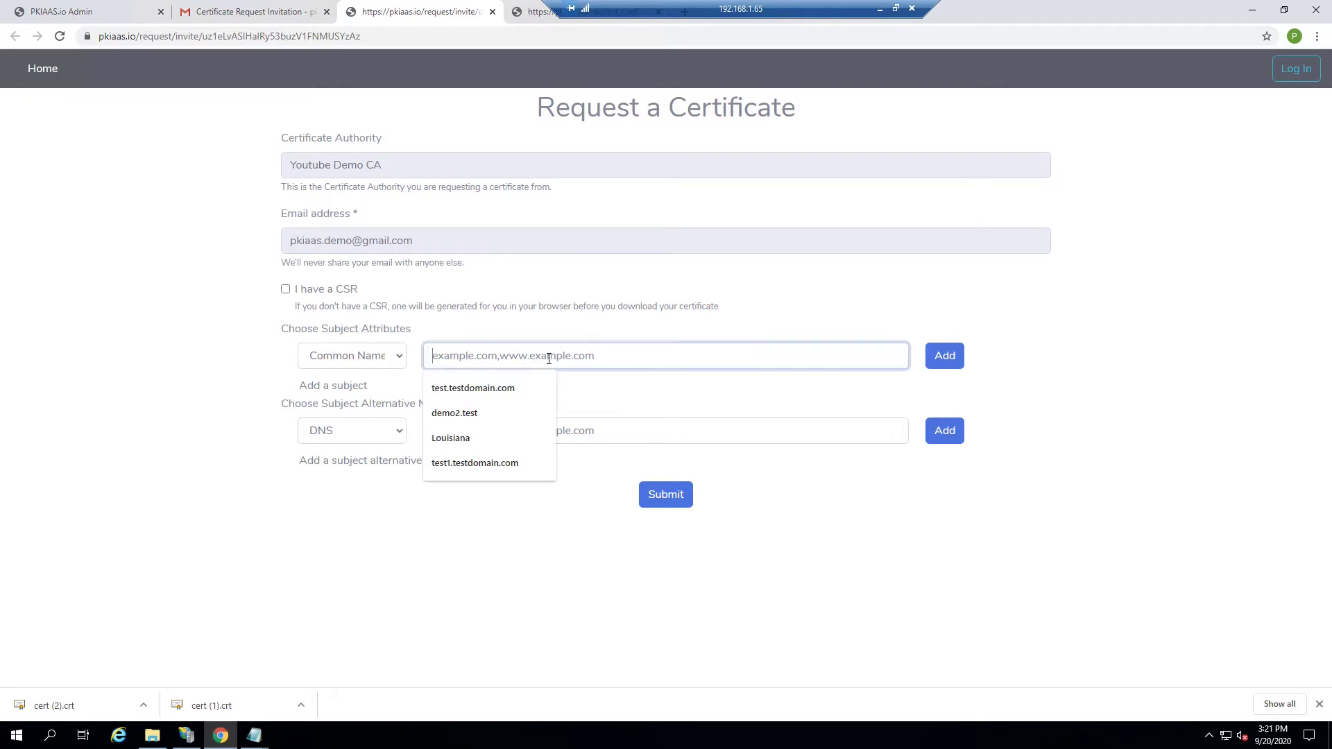
pyautogui.click(488, 390)
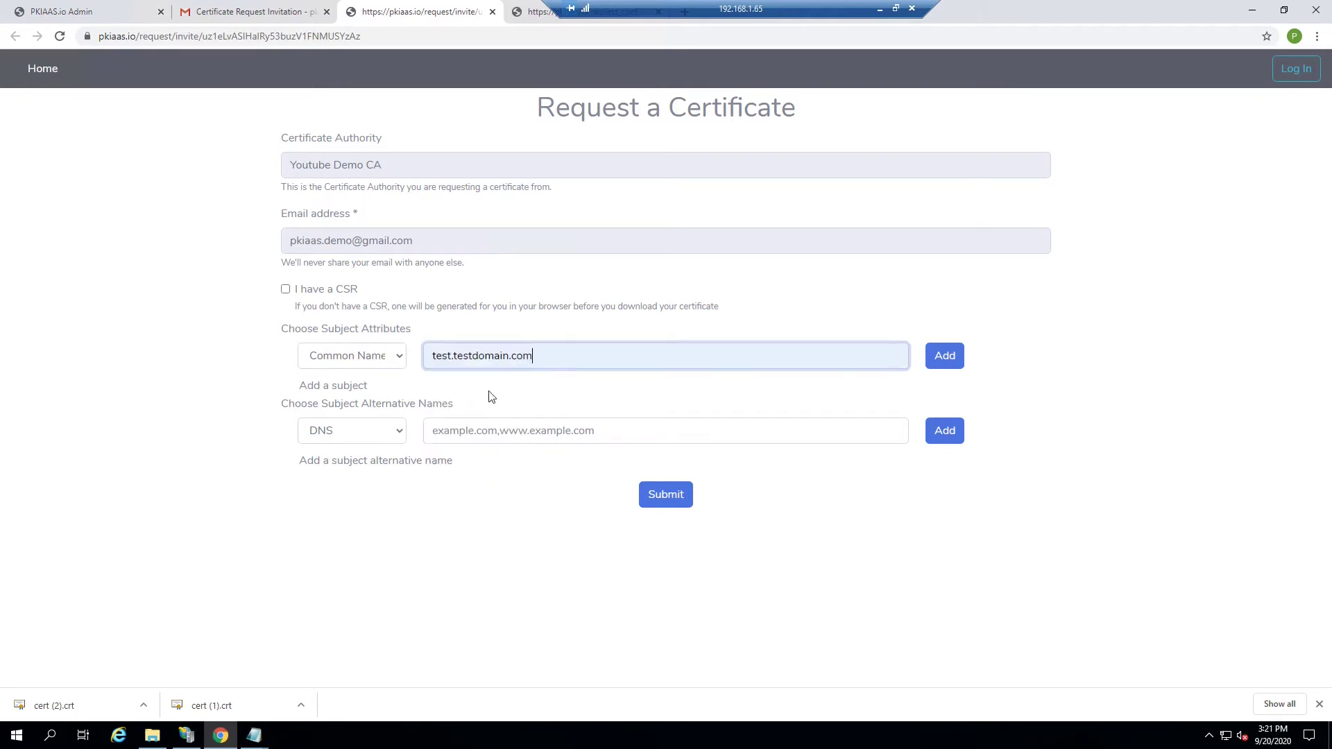
pyautogui.click(942, 358)
# Step: Add test.testdomain.com as the first DNS subject alternative name
pyautogui.click(514, 428)
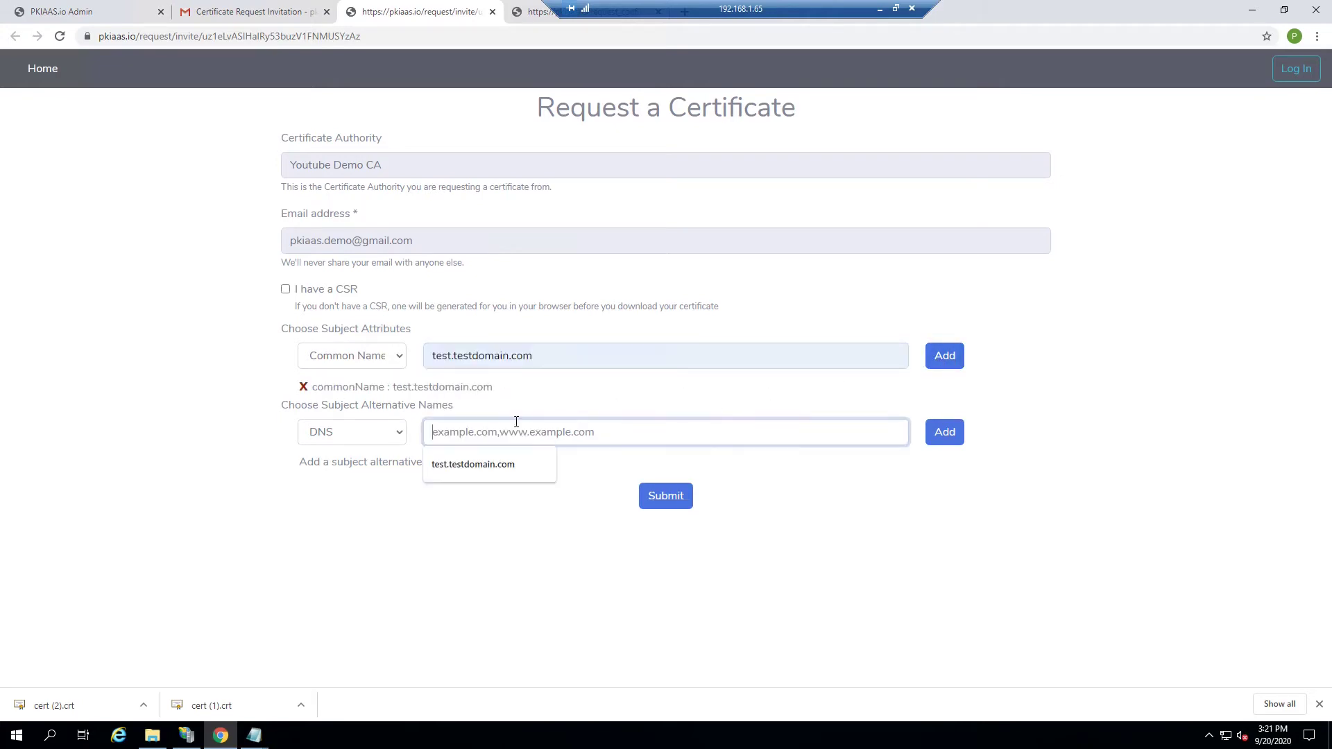
pyautogui.moveTo(541, 356); pyautogui.dragTo(396, 361)
pyautogui.hotkey('ctrl', 'c')
pyautogui.click(459, 438)
pyautogui.hotkey('ctrl', 'v')
pyautogui.click(930, 434)
# Step: Add test1.testdomain.com and test2.testdomain.com as further DNS names
pyautogui.click(459, 430)
pyautogui.write('1')
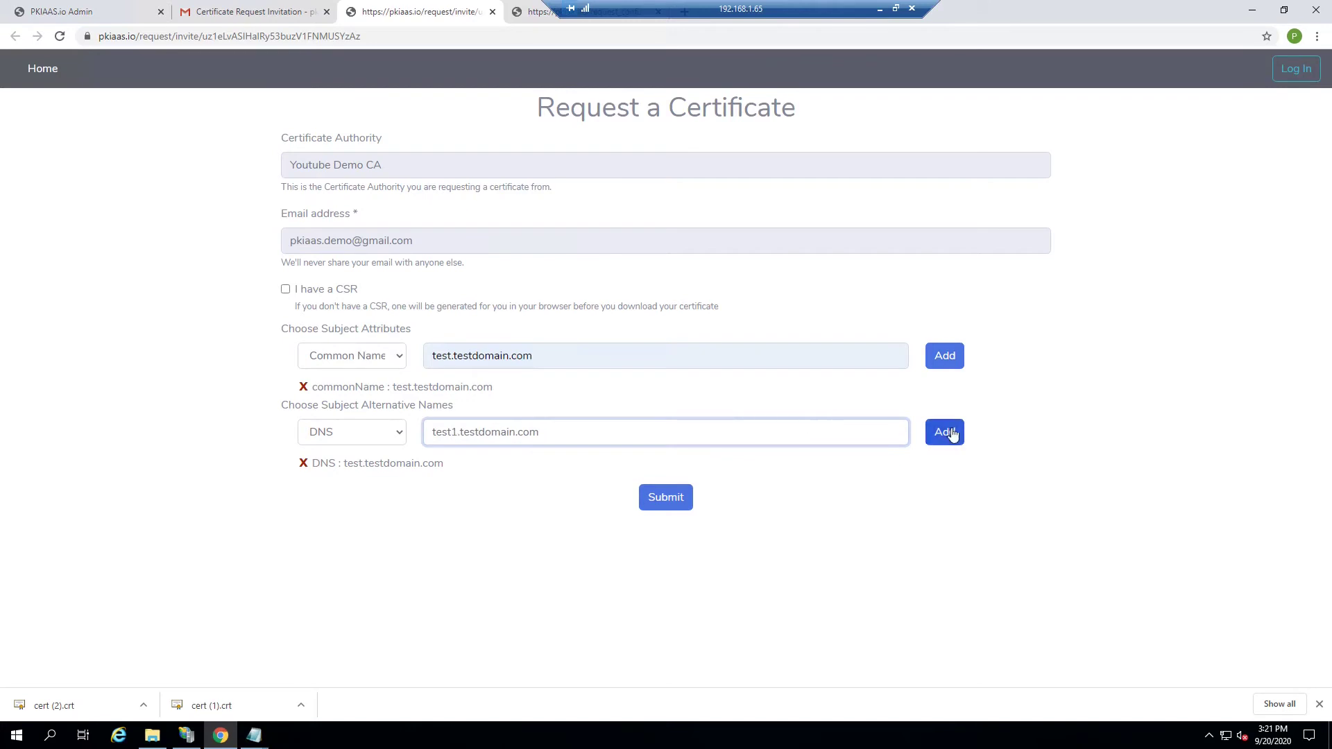
pyautogui.click(949, 432)
pyautogui.click(459, 433)
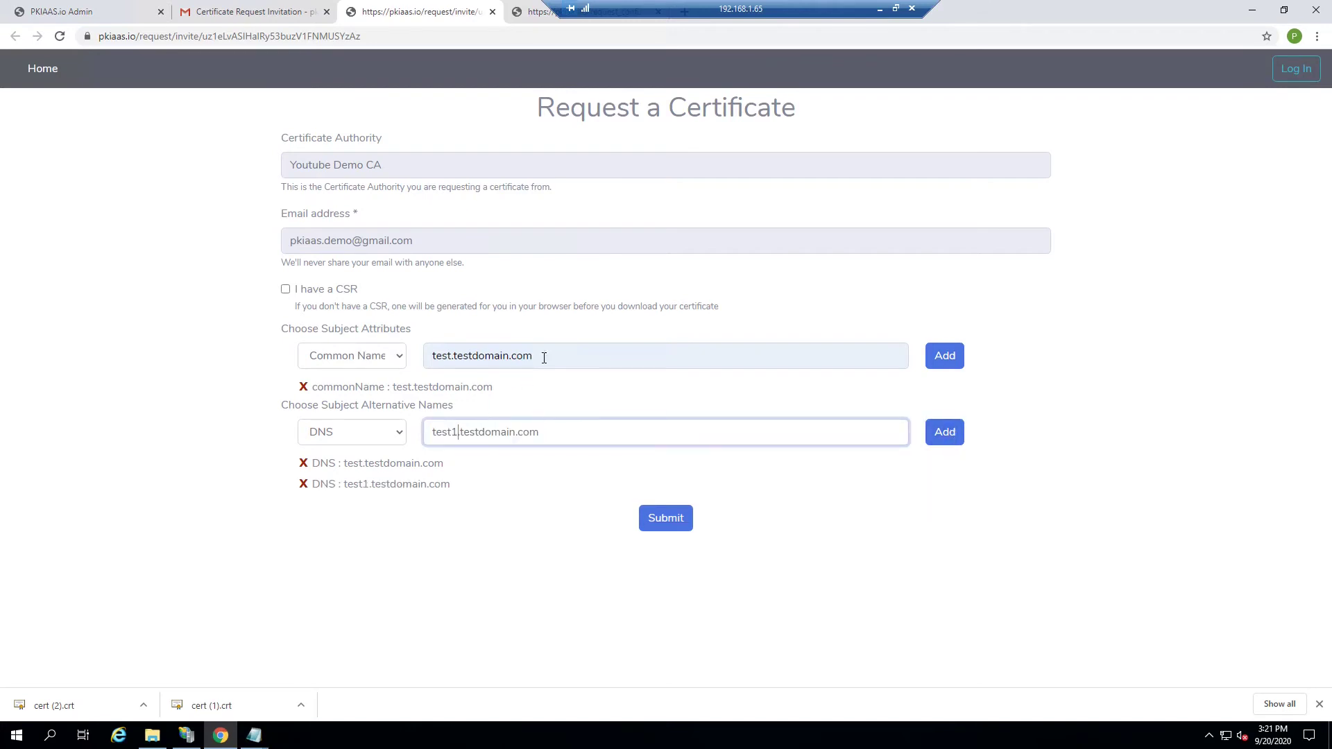
pyautogui.press('BackSpace')
pyautogui.write('2')
pyautogui.click(943, 441)
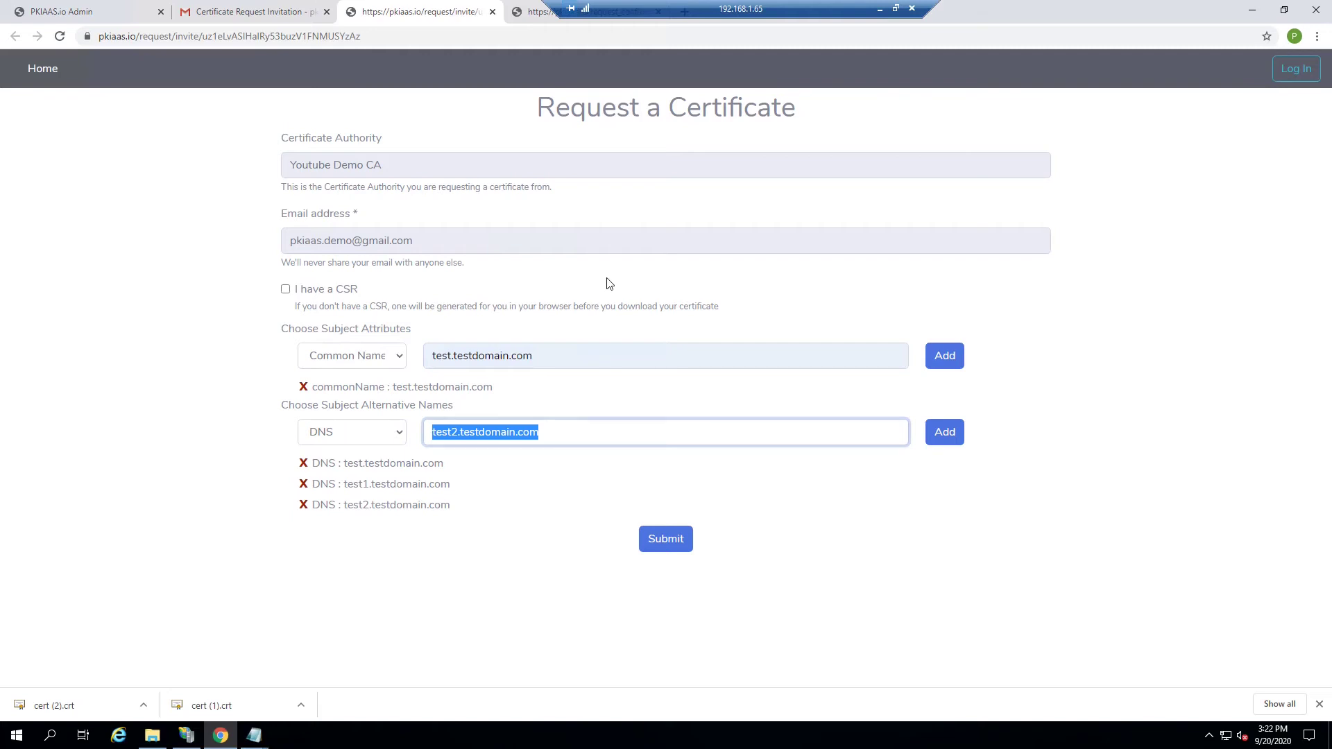
# Step: Submit the request, then open it from the admin console's pending X509 certificate requests
pyautogui.click(664, 543)
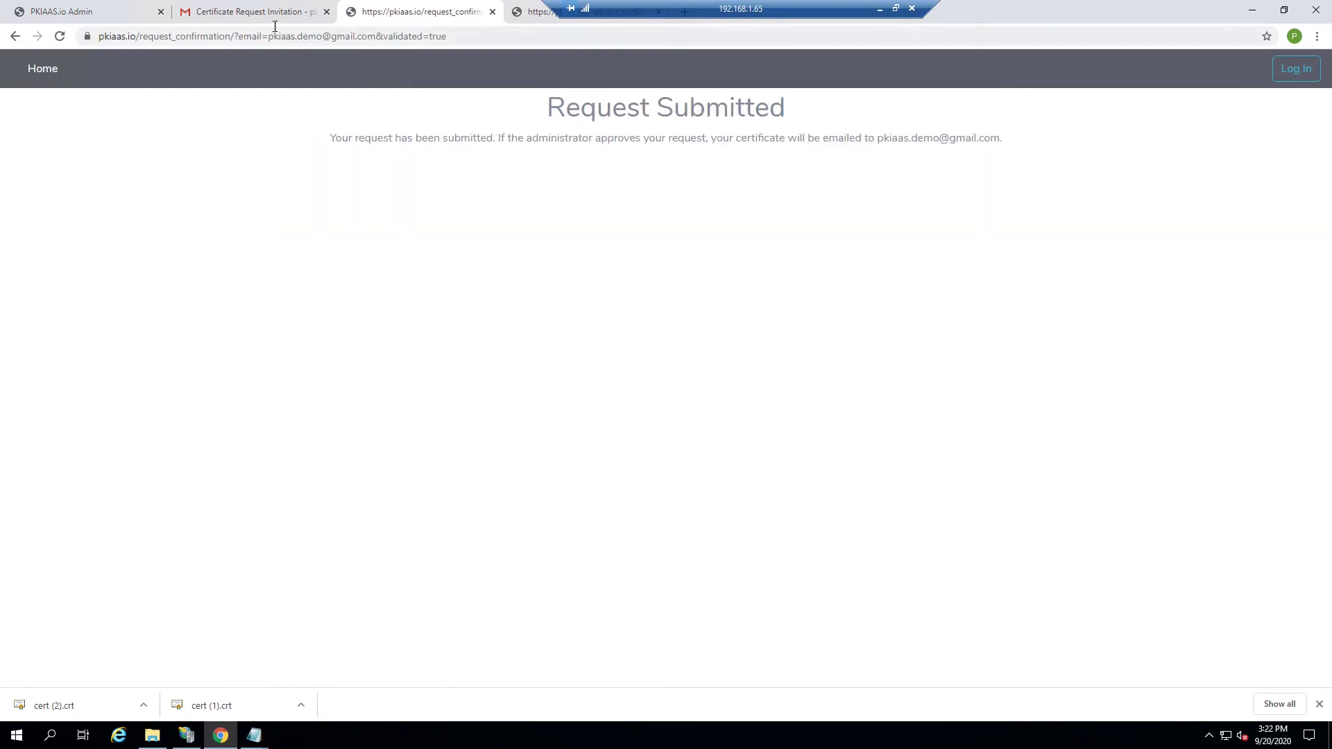
pyautogui.click(136, 16)
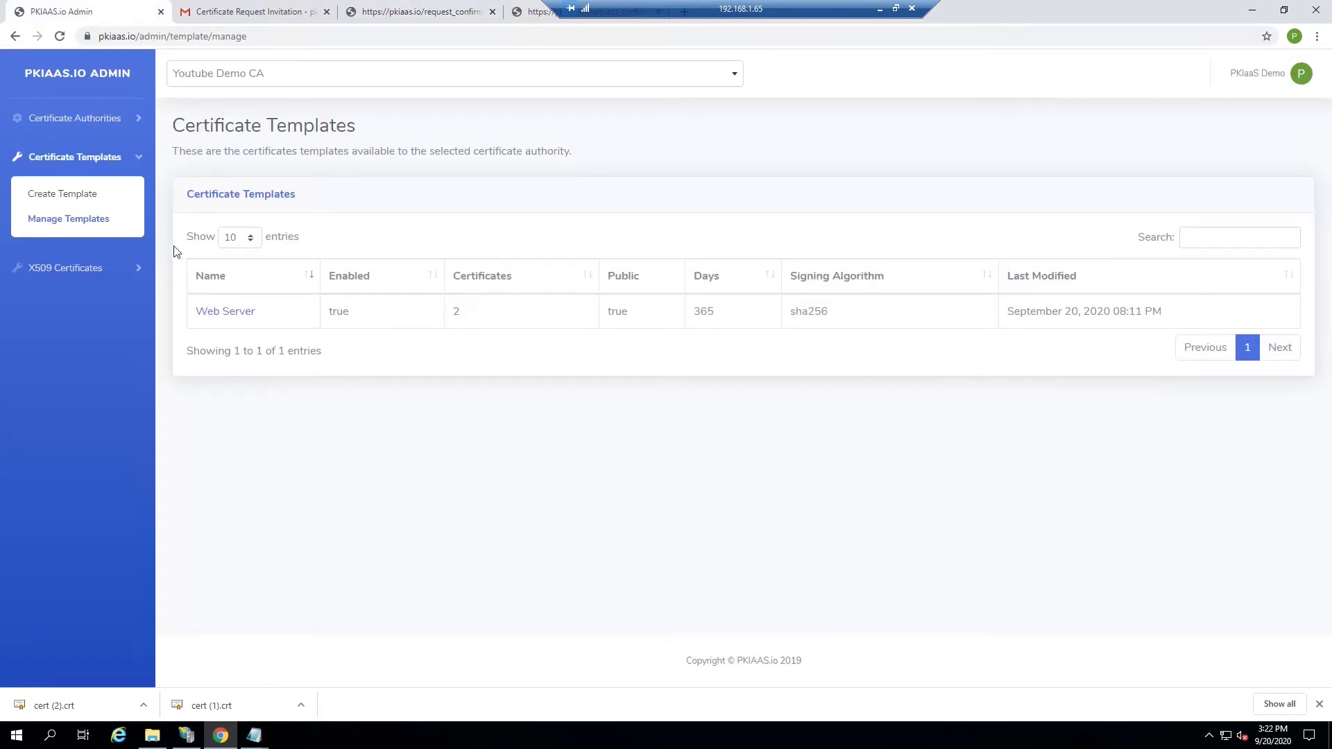
pyautogui.click(75, 268)
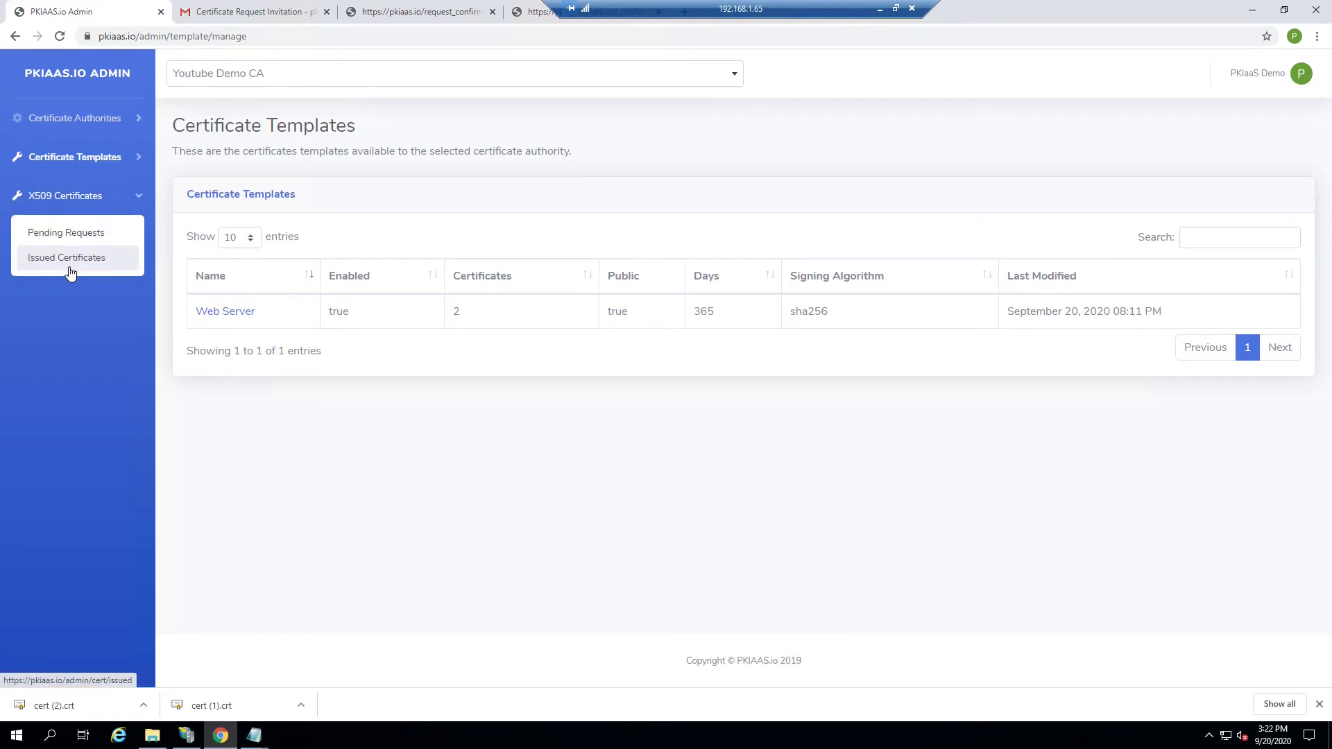
pyautogui.click(67, 234)
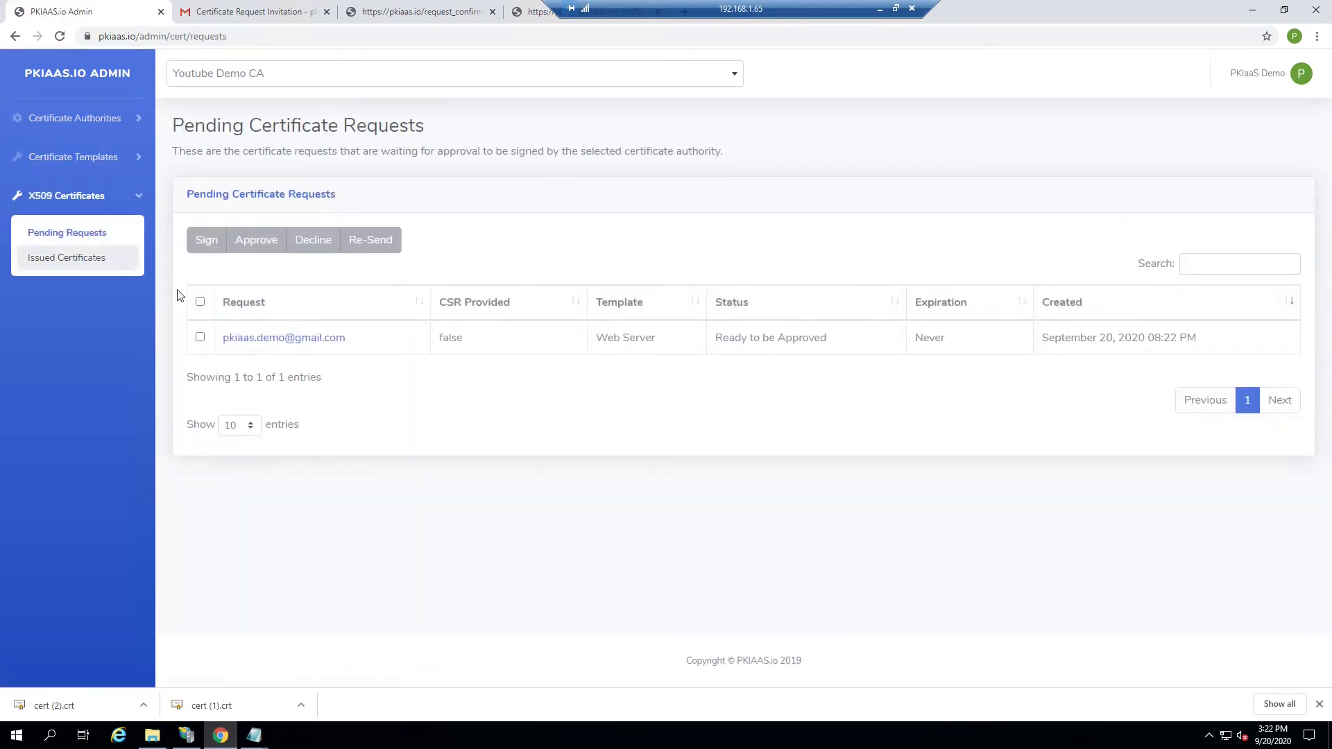
pyautogui.click(306, 342)
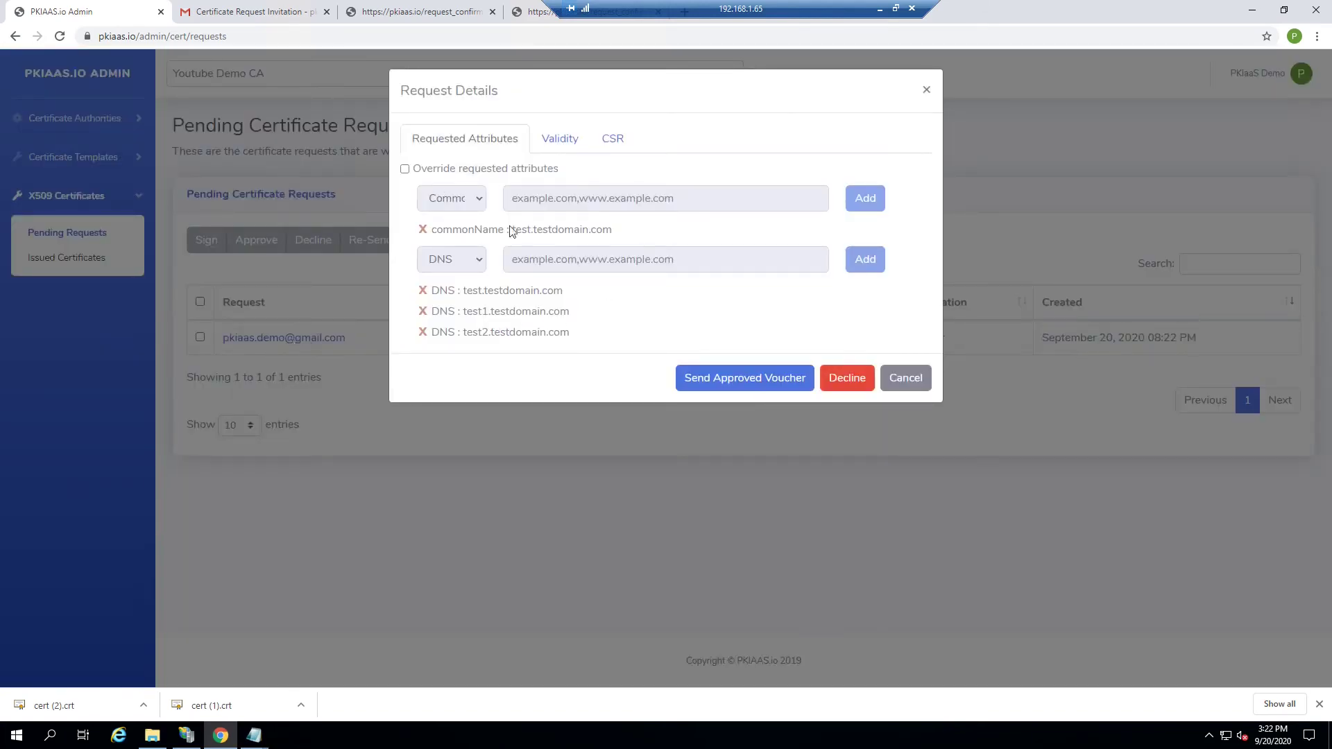
# Step: Override the request's validity to 10 days and send the approved voucher
pyautogui.click(560, 140)
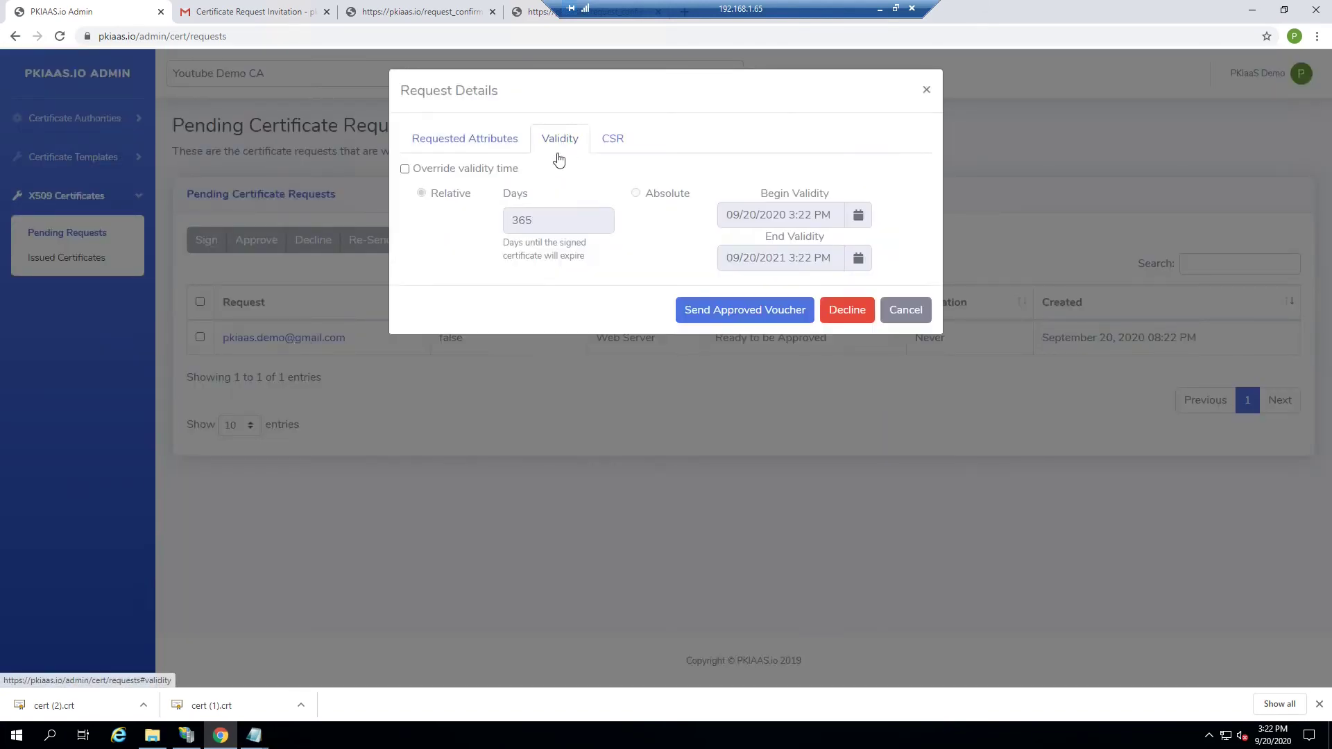
pyautogui.click(405, 169)
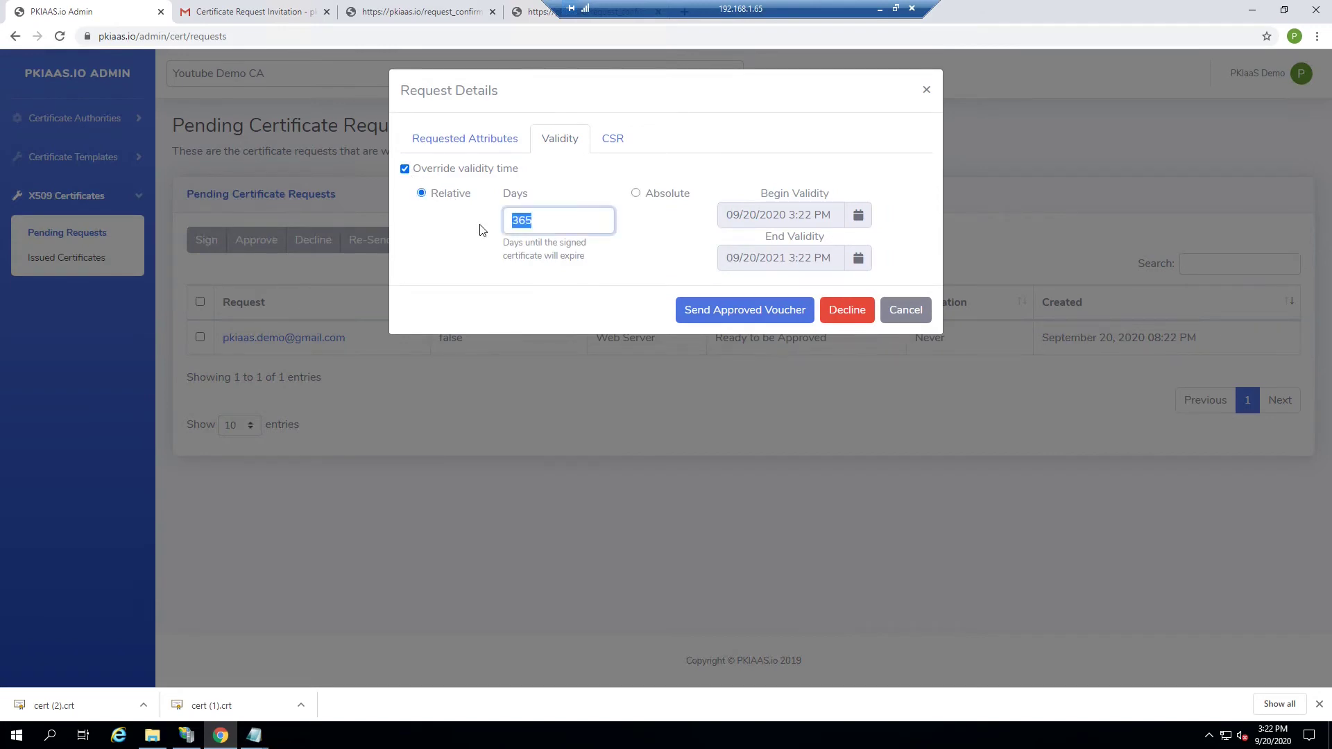
pyautogui.write('10')
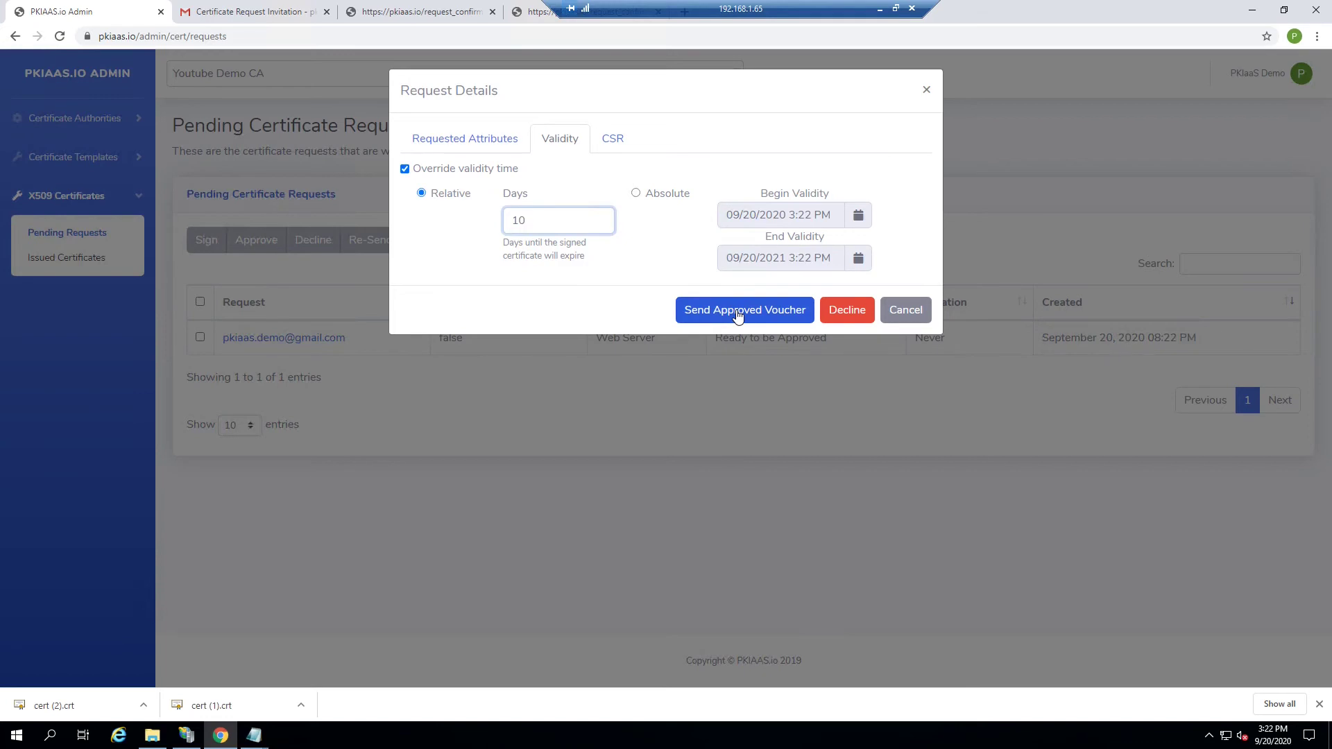
pyautogui.click(736, 310)
pyautogui.click(752, 202)
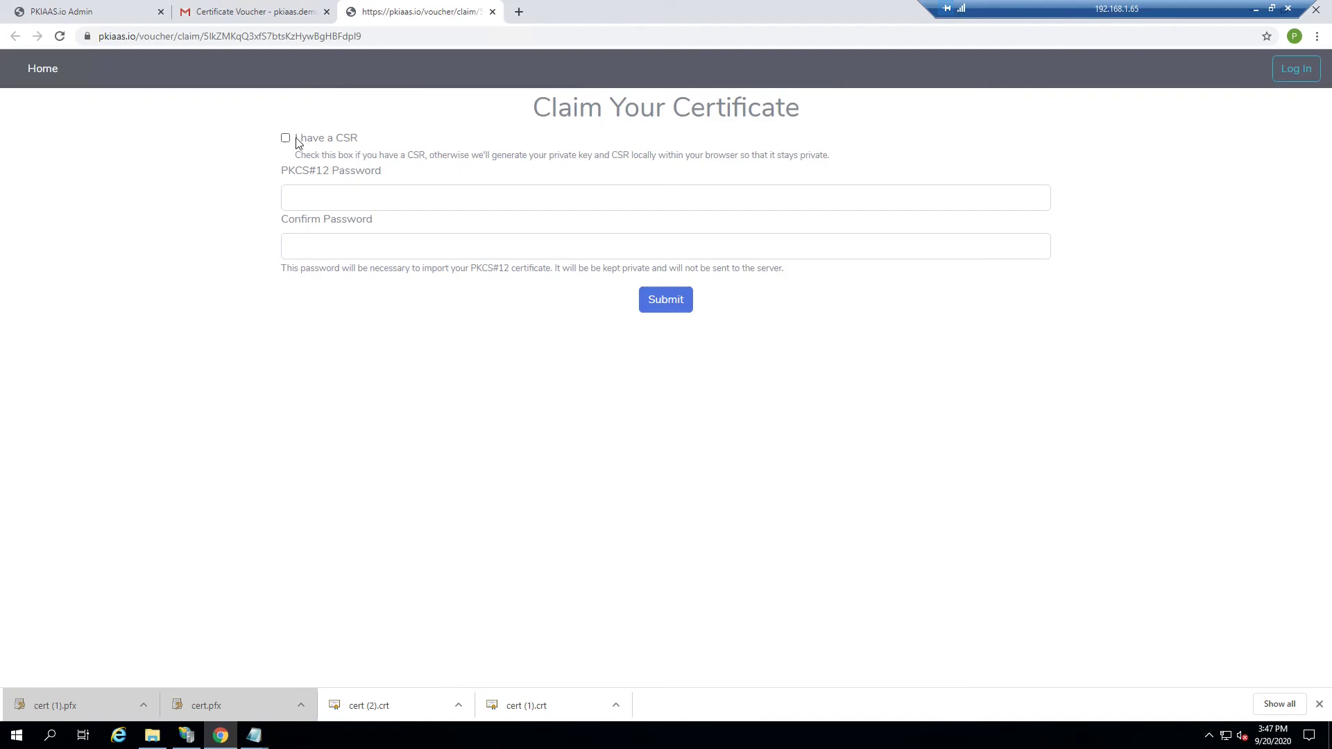
# Step: Set and confirm a PKCS#12 password, then confirm being the intended recipient to get cert (2).pfx
pyautogui.click(305, 189)
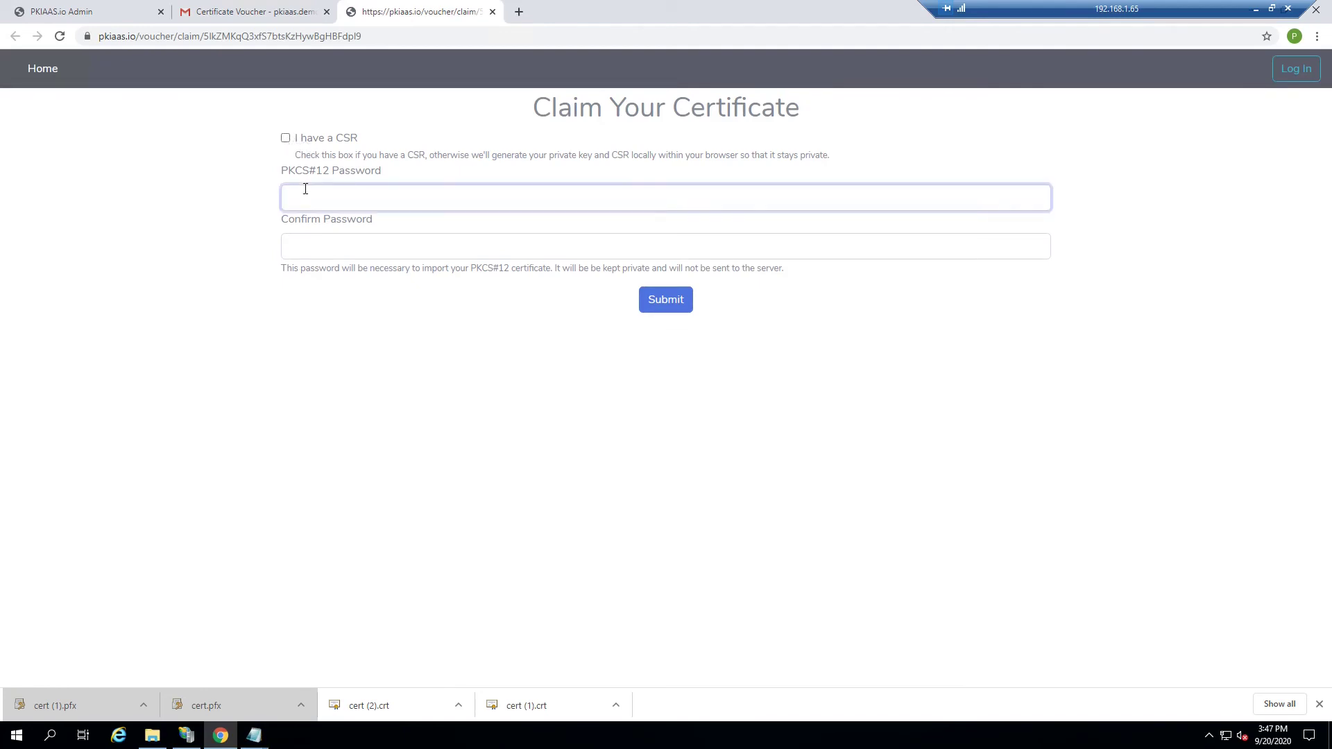
pyautogui.write('1234')
pyautogui.click(304, 245)
pyautogui.write('1234')
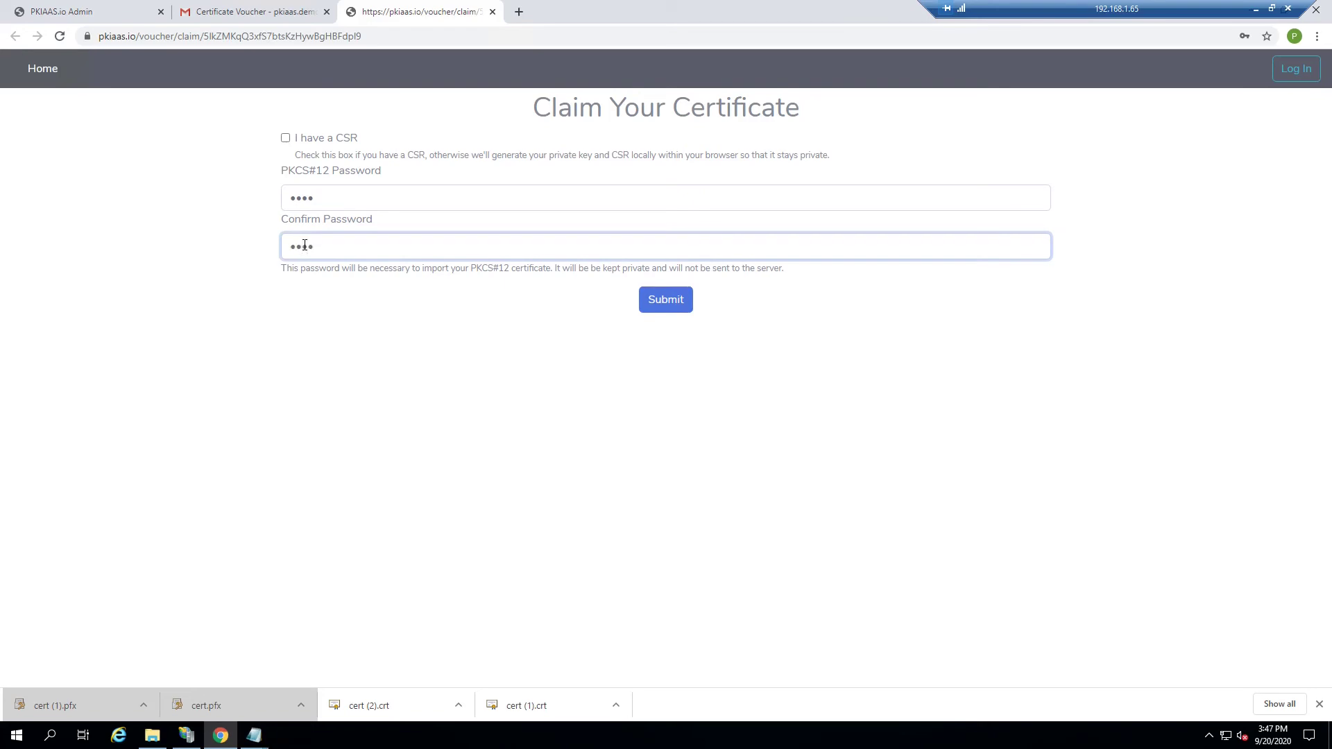
pyautogui.click(669, 305)
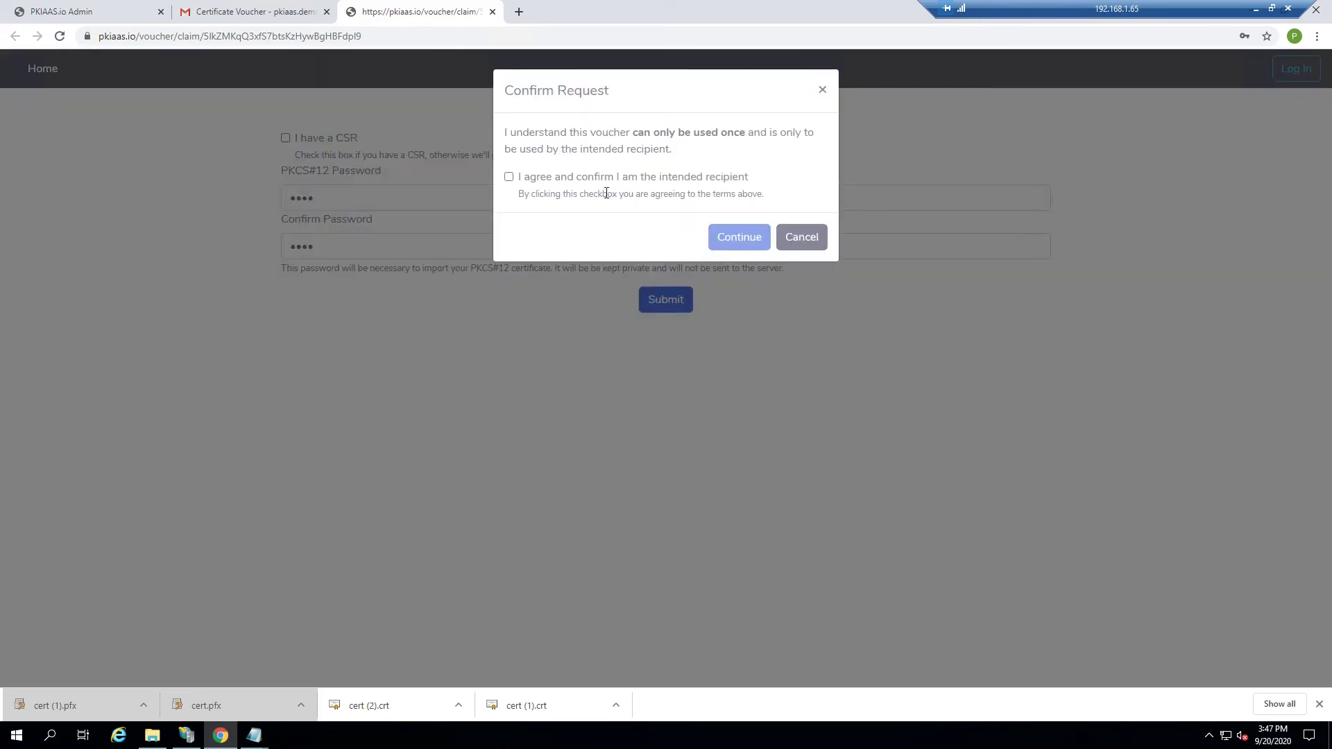
pyautogui.click(582, 178)
pyautogui.click(742, 237)
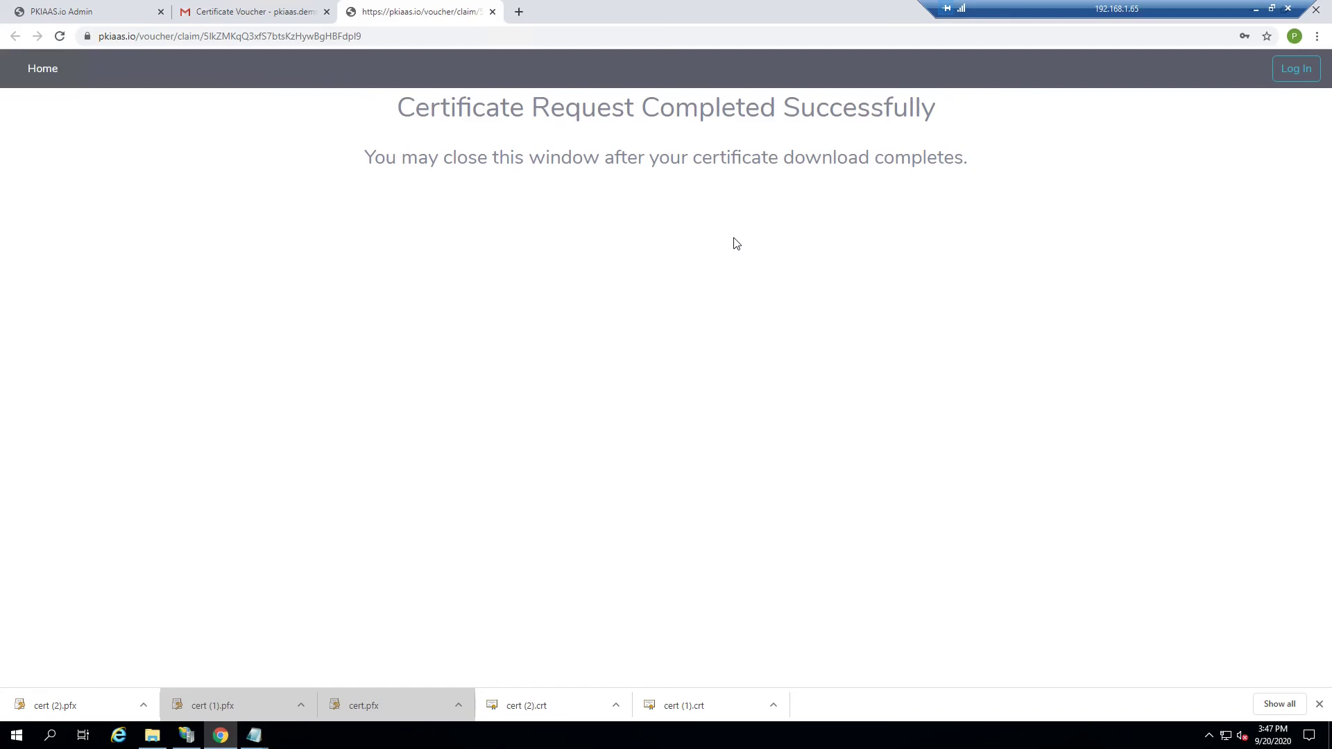
# Step: Import cert (2).pfx into the Local Machine store with an exportable private key
pyautogui.click(68, 709)
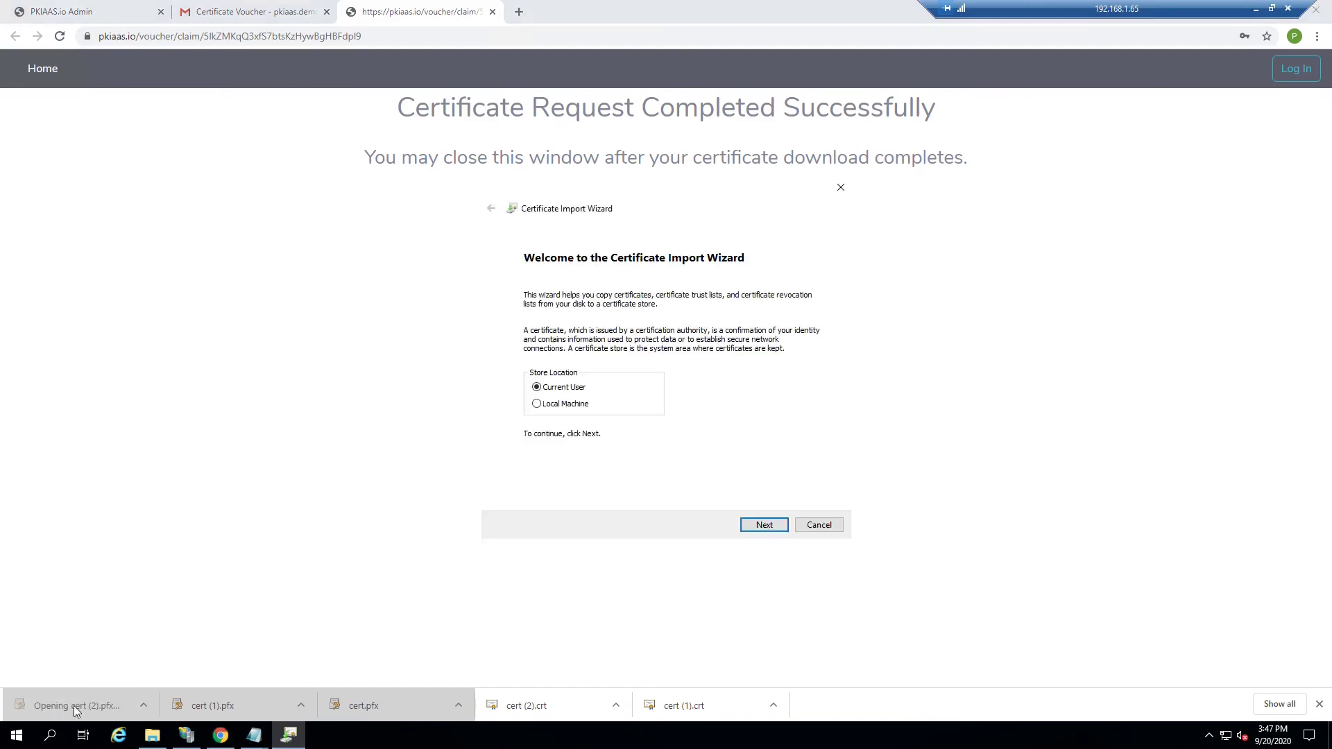
pyautogui.click(563, 406)
pyautogui.click(761, 525)
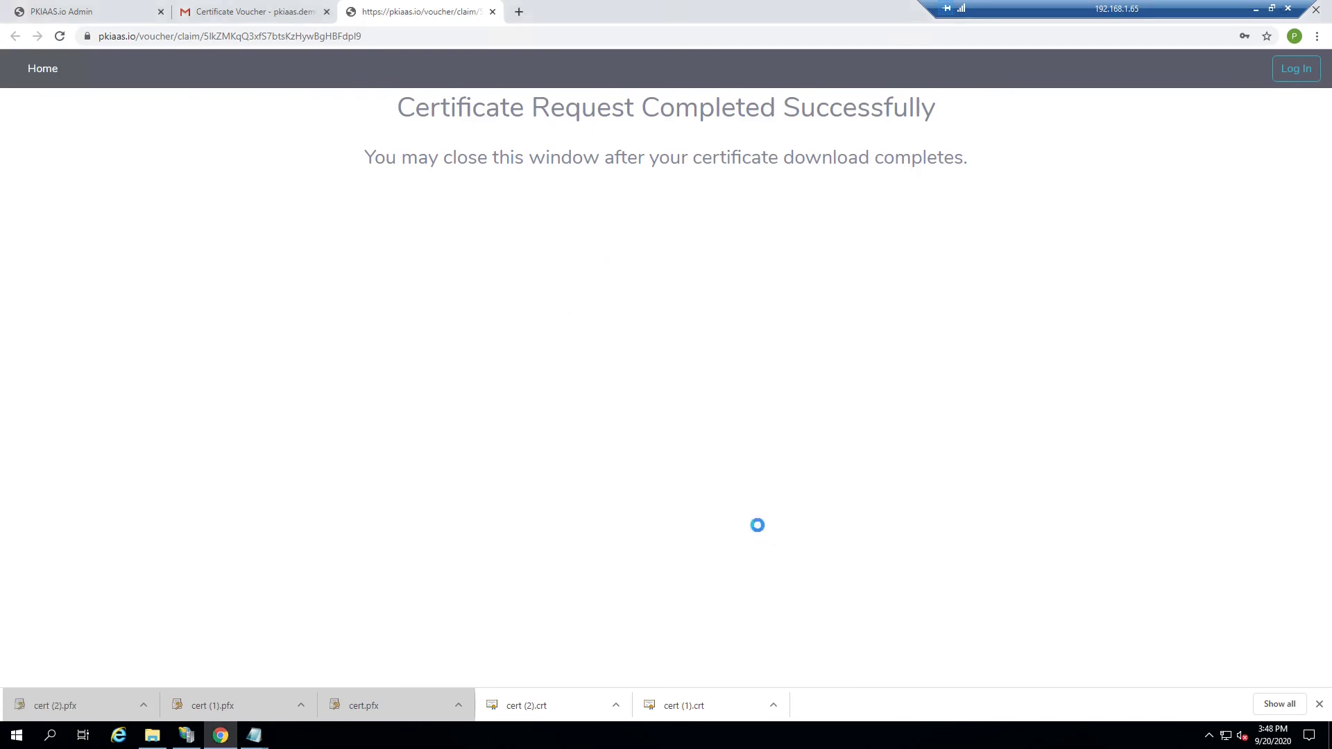
pyautogui.click(767, 525)
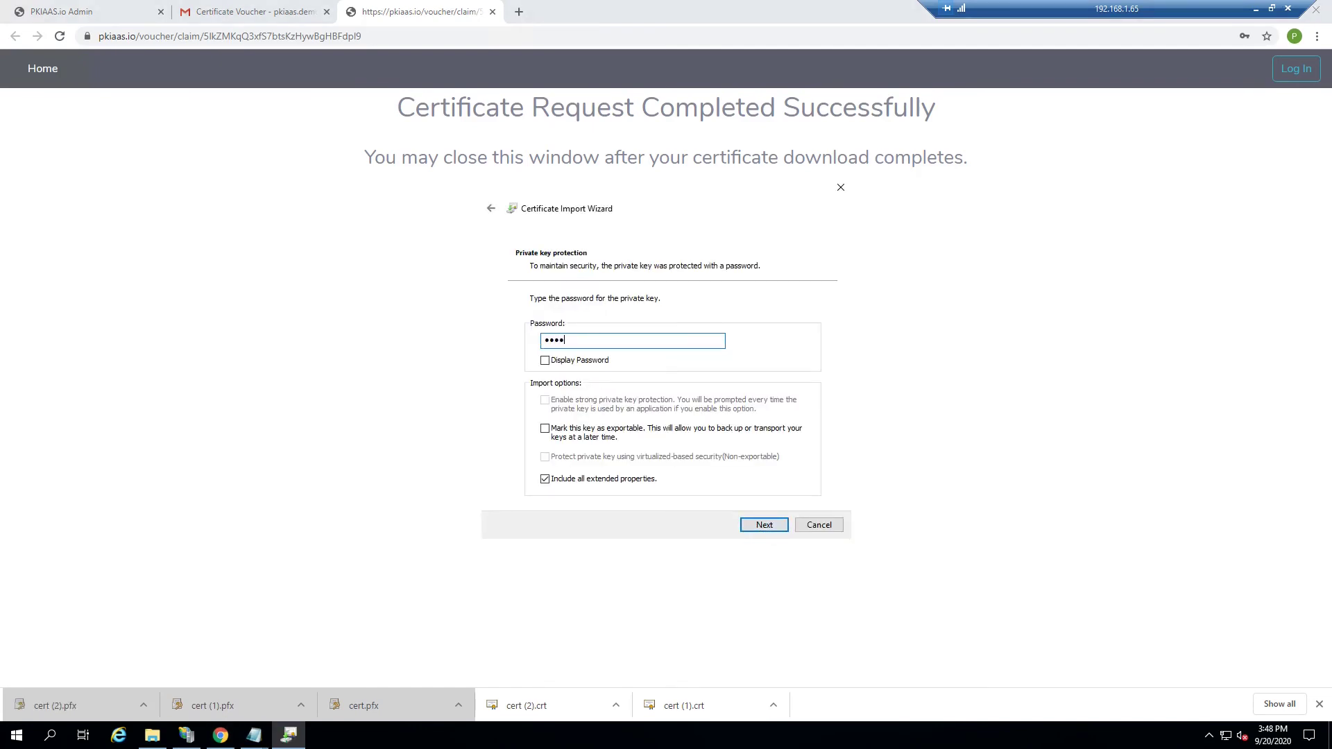
pyautogui.click(553, 430)
pyautogui.click(767, 525)
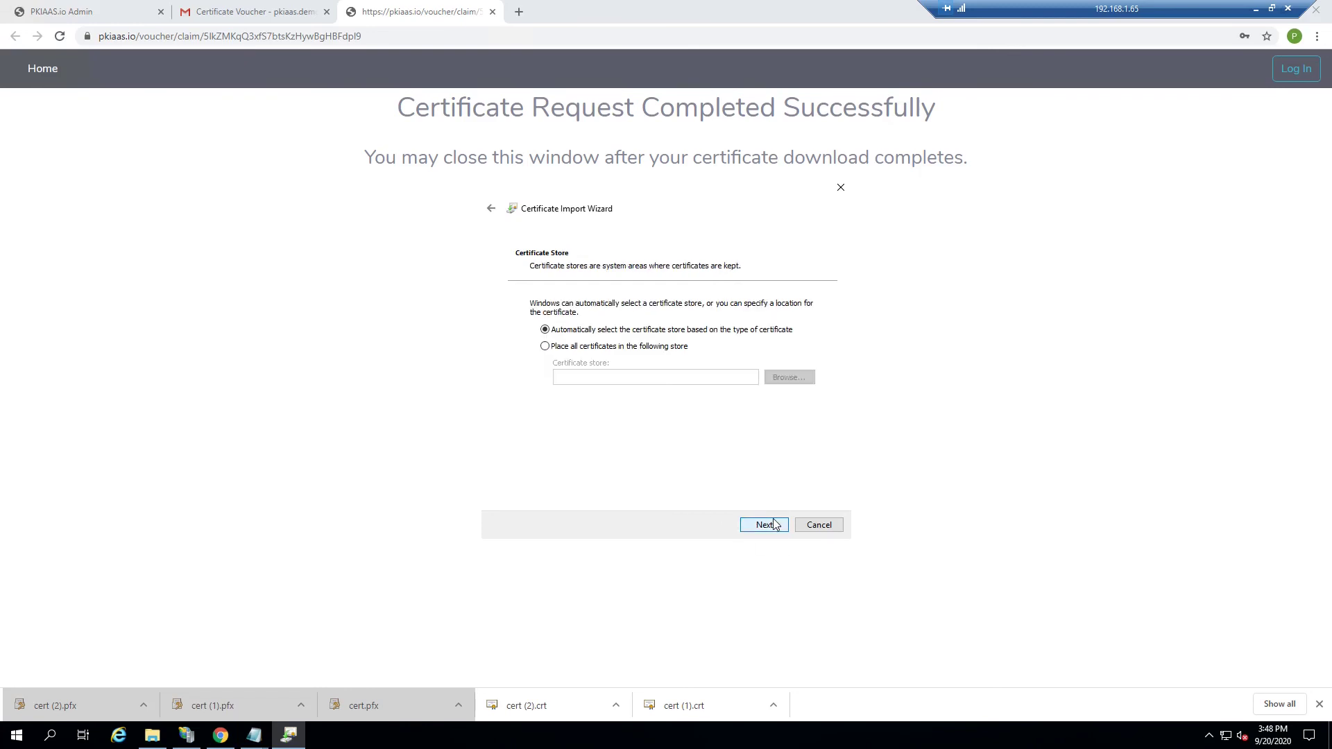
# Step: Place the certificate in the Personal store and complete the import
pyautogui.click(608, 346)
pyautogui.click(794, 379)
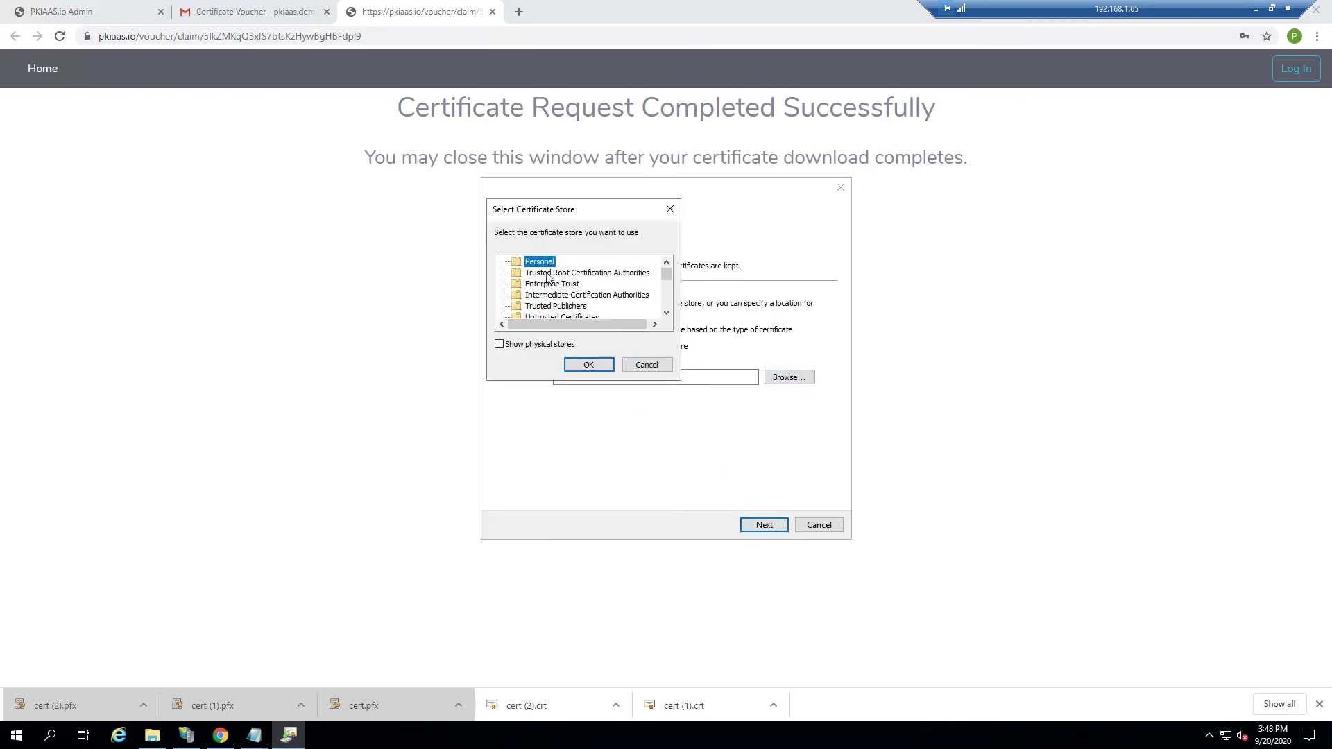
pyautogui.click(588, 364)
pyautogui.click(764, 525)
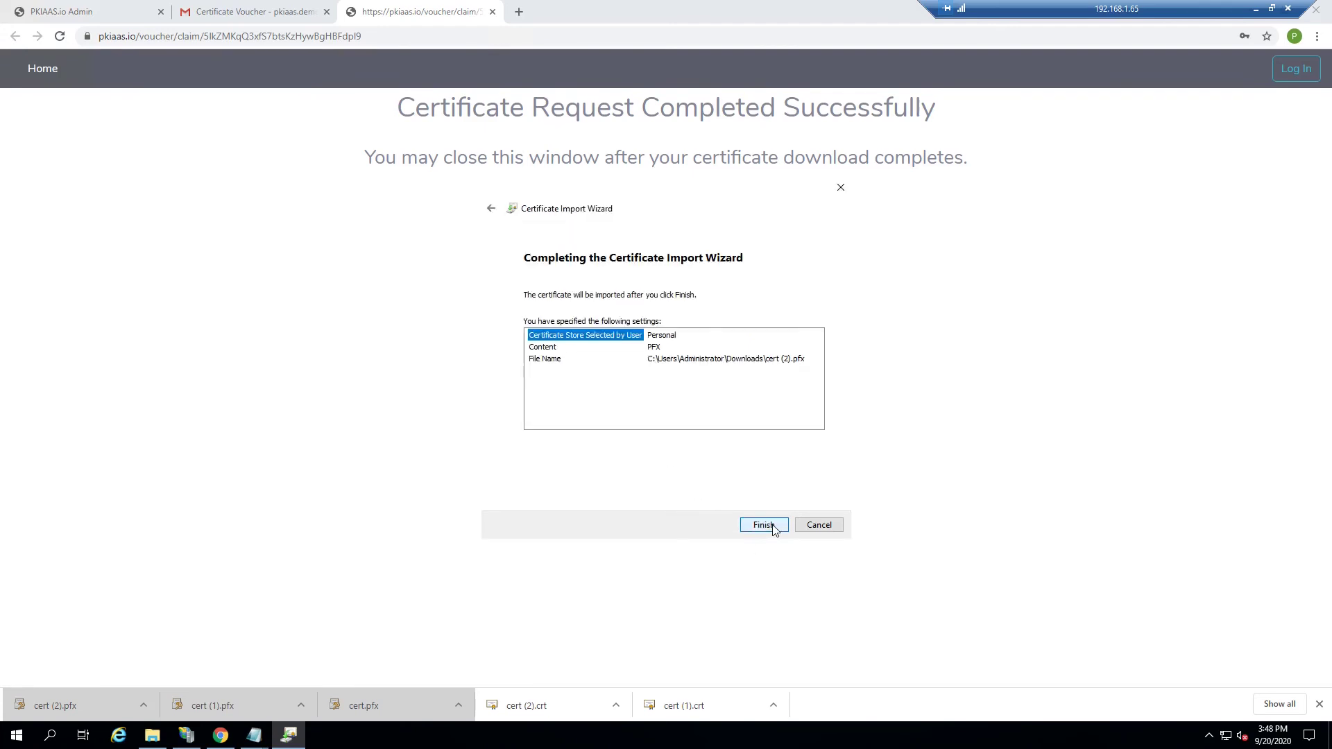
pyautogui.click(773, 525)
pyautogui.click(702, 420)
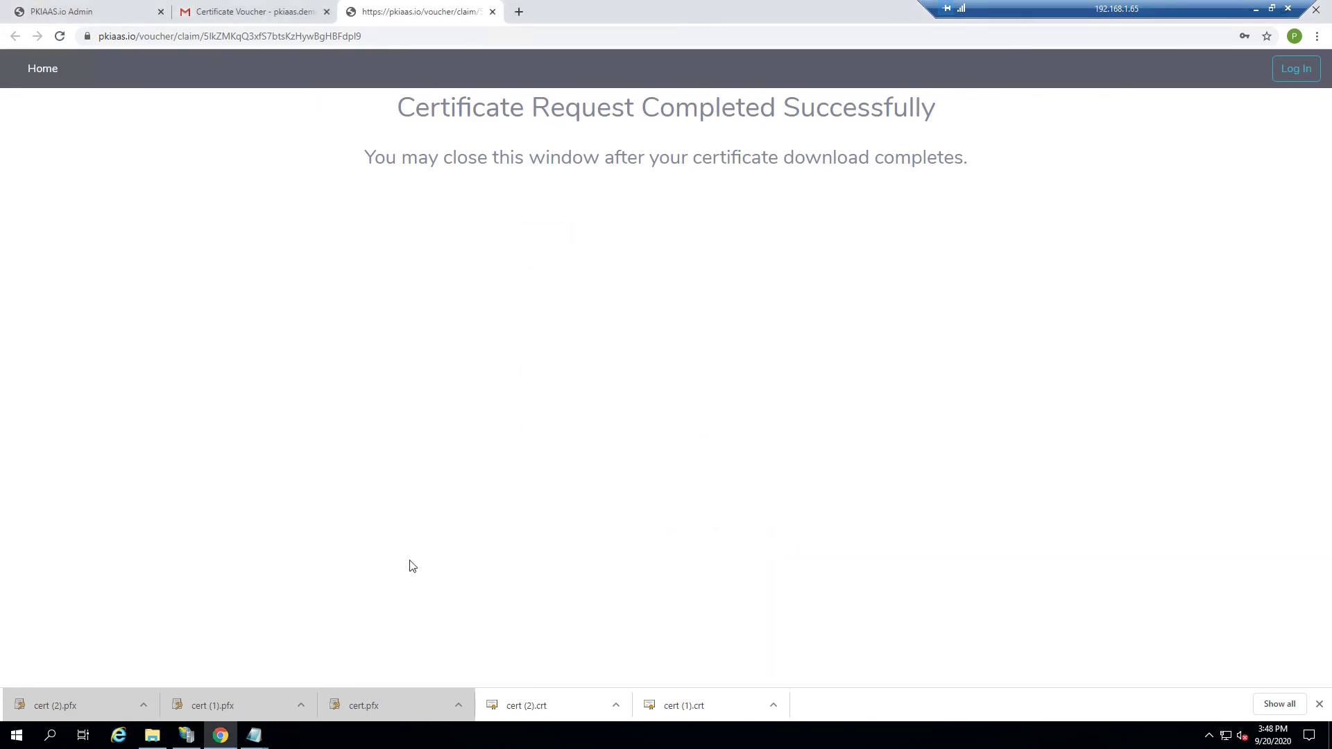
# Step: Open the new test.testdomain.com certificate in IIS Manager and check its Subject and three DNS SANs
pyautogui.click(185, 735)
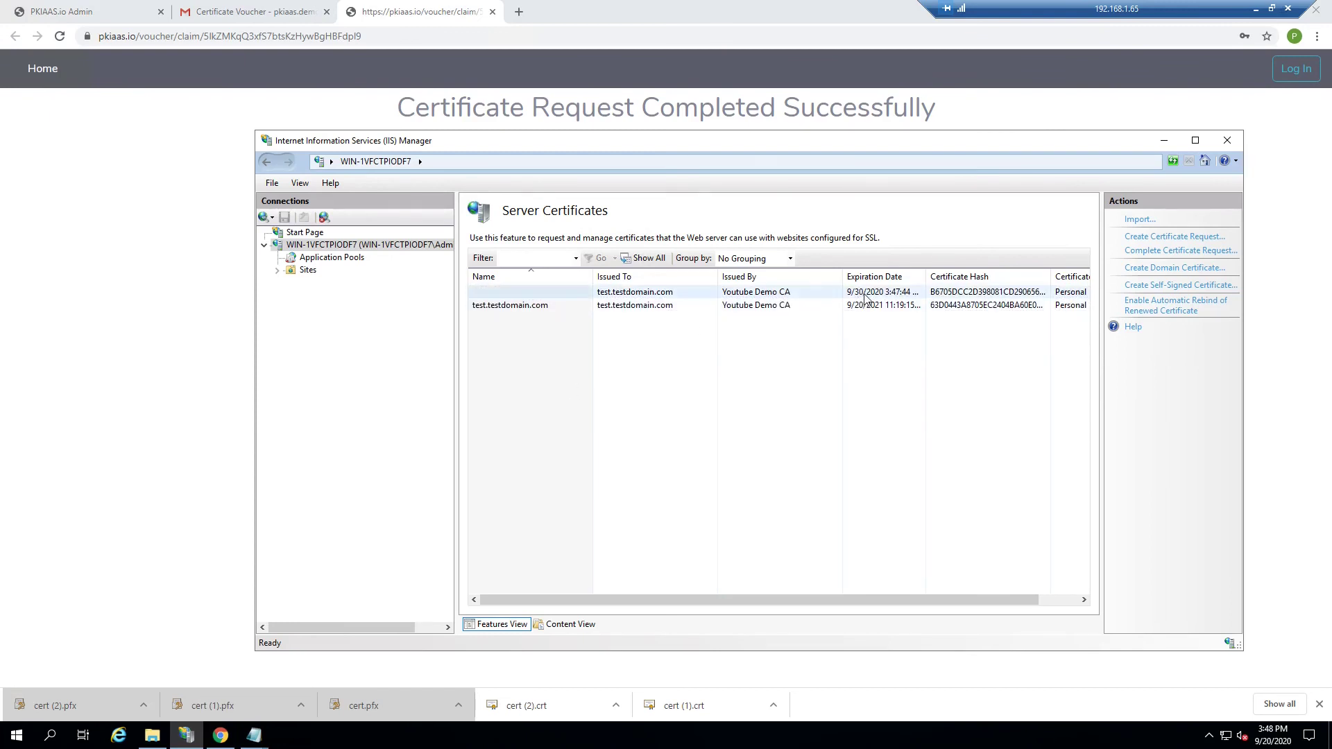
pyautogui.click(866, 296)
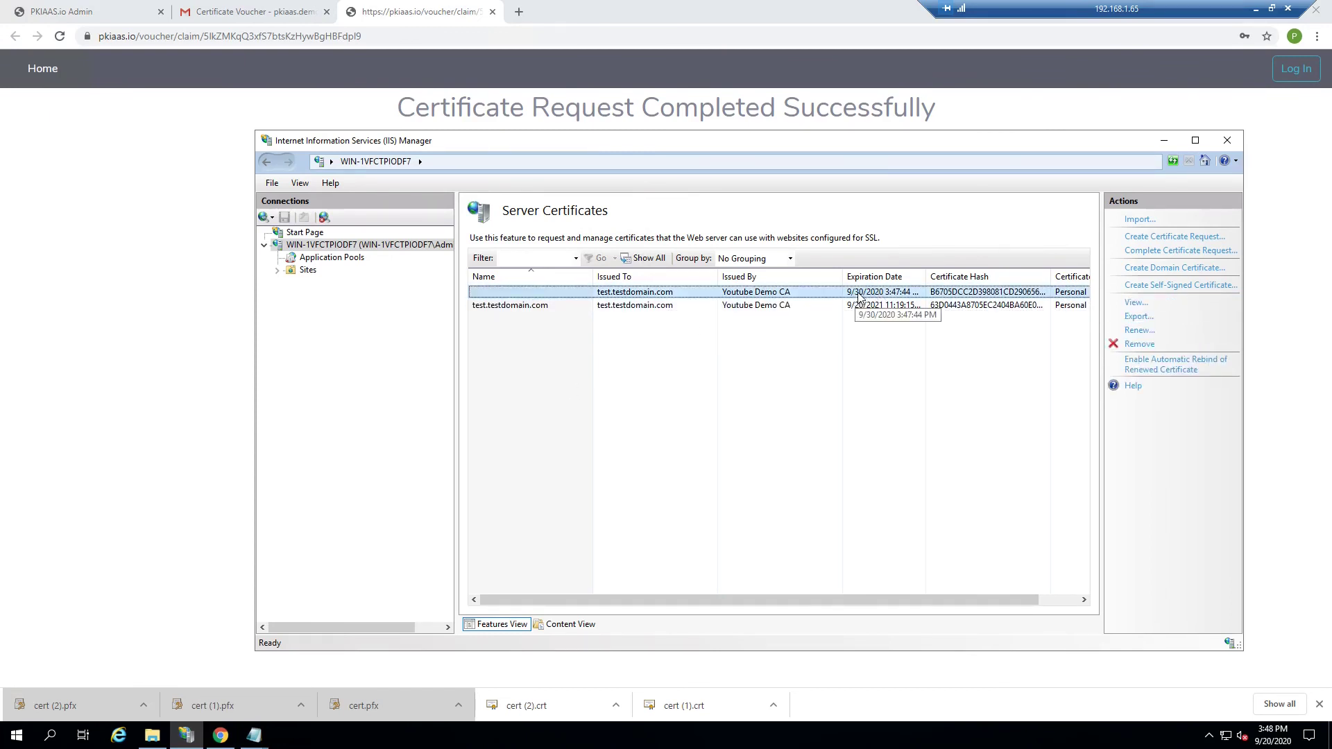
pyautogui.doubleClick(768, 295)
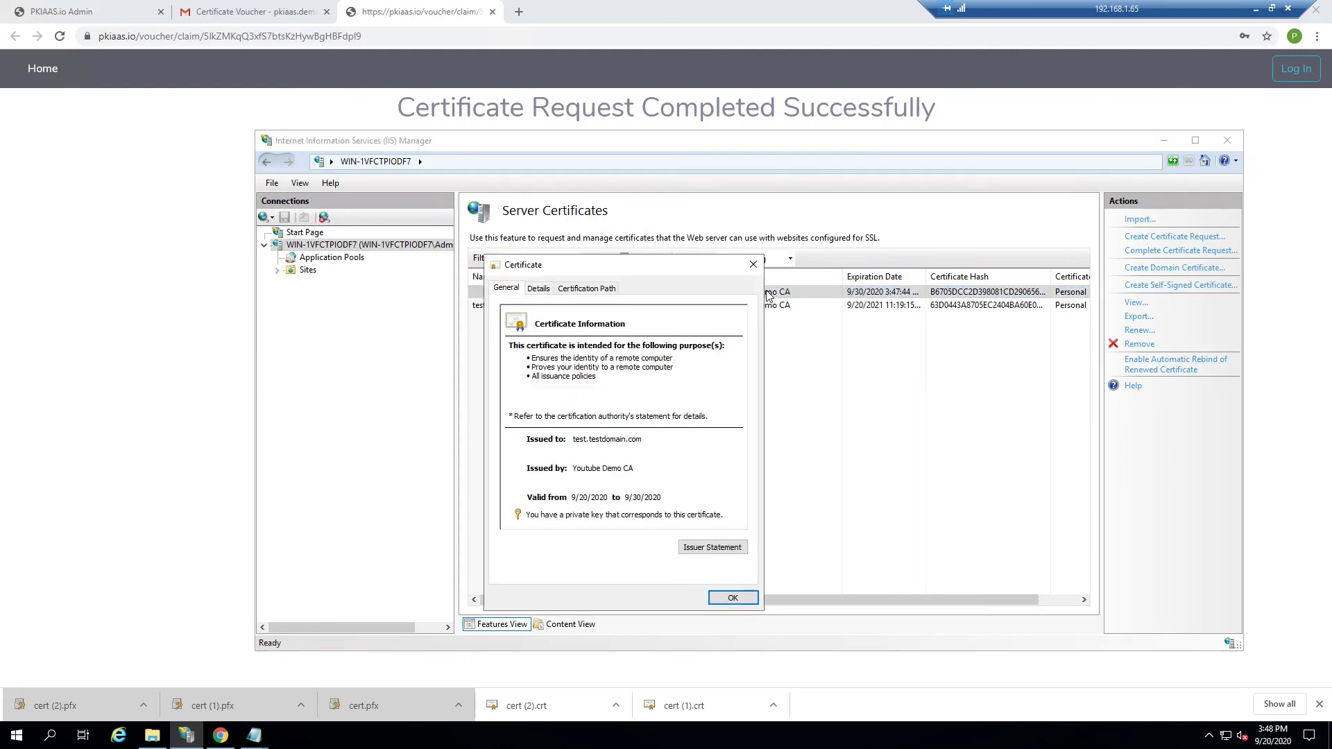
pyautogui.click(539, 288)
pyautogui.click(537, 434)
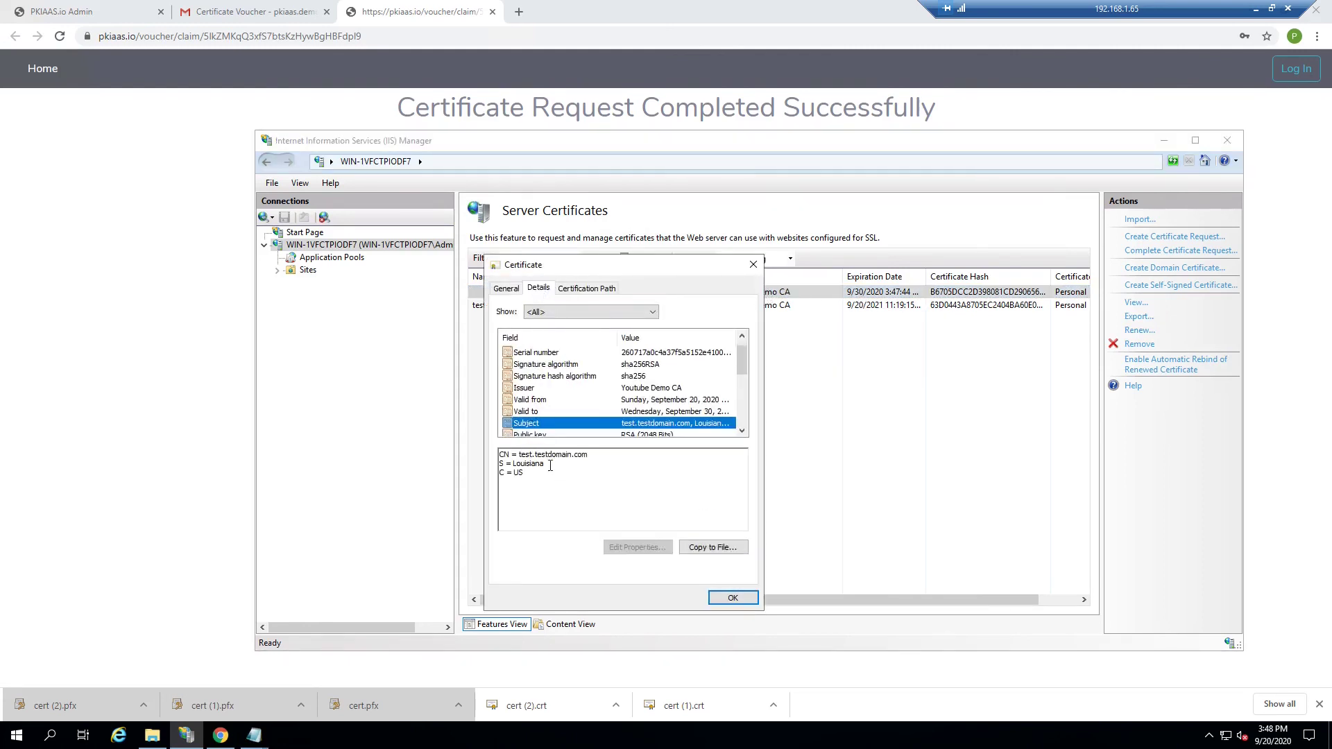
pyautogui.moveTo(518, 454); pyautogui.dragTo(545, 464)
pyautogui.scroll(-4, 582, 435)
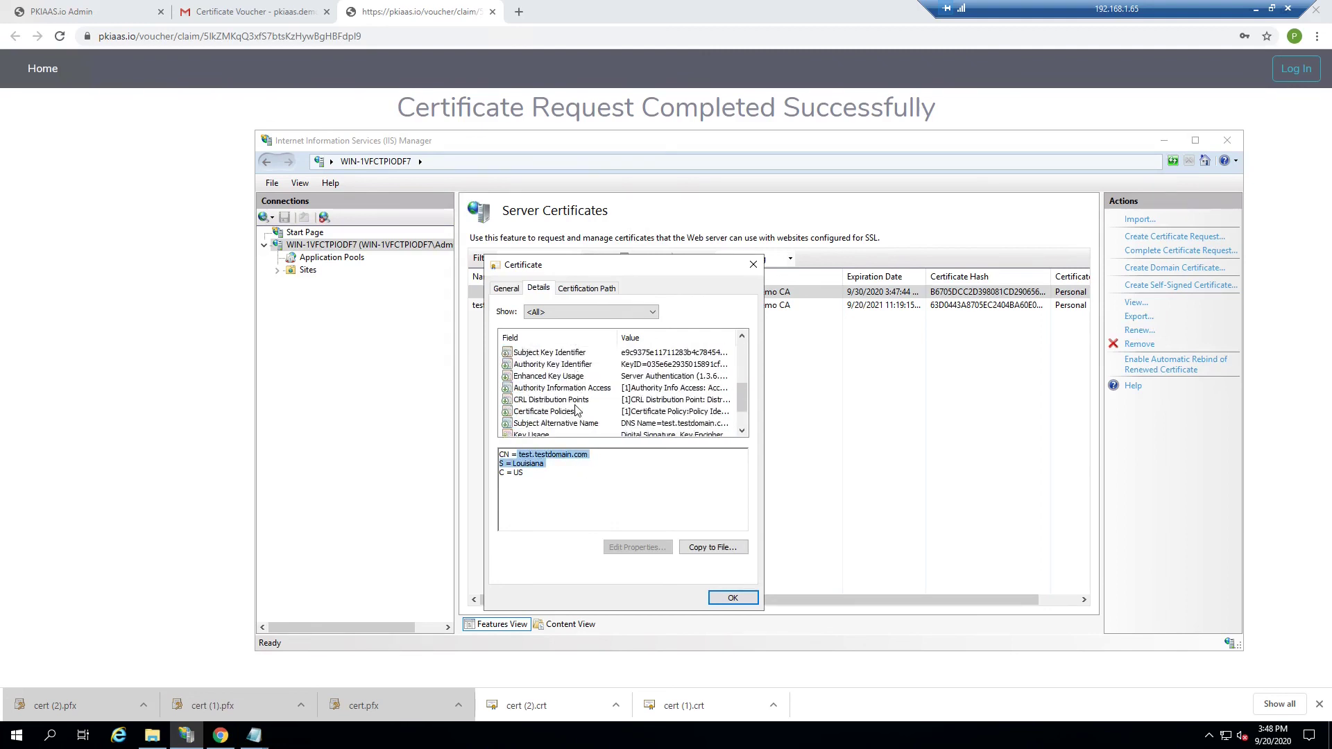
pyautogui.click(551, 391)
pyautogui.moveTo(499, 454); pyautogui.dragTo(615, 473)
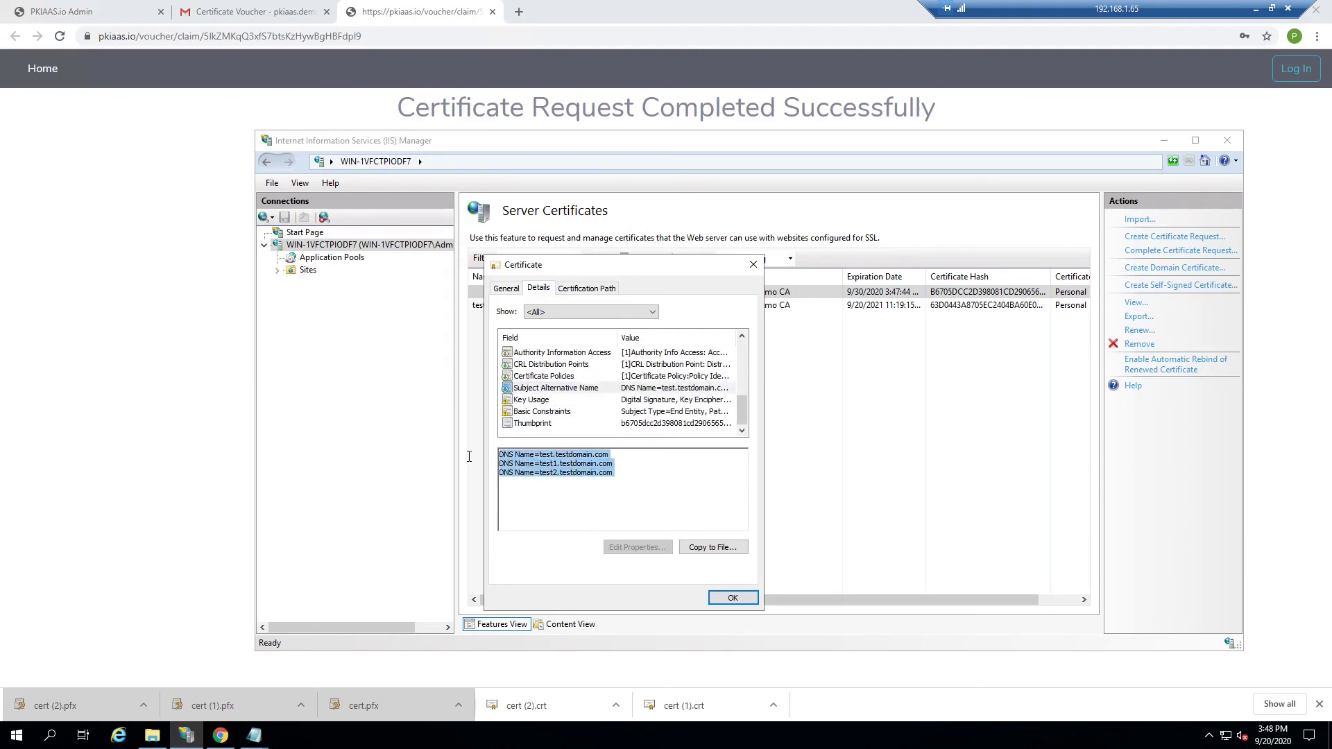
pyautogui.click(732, 599)
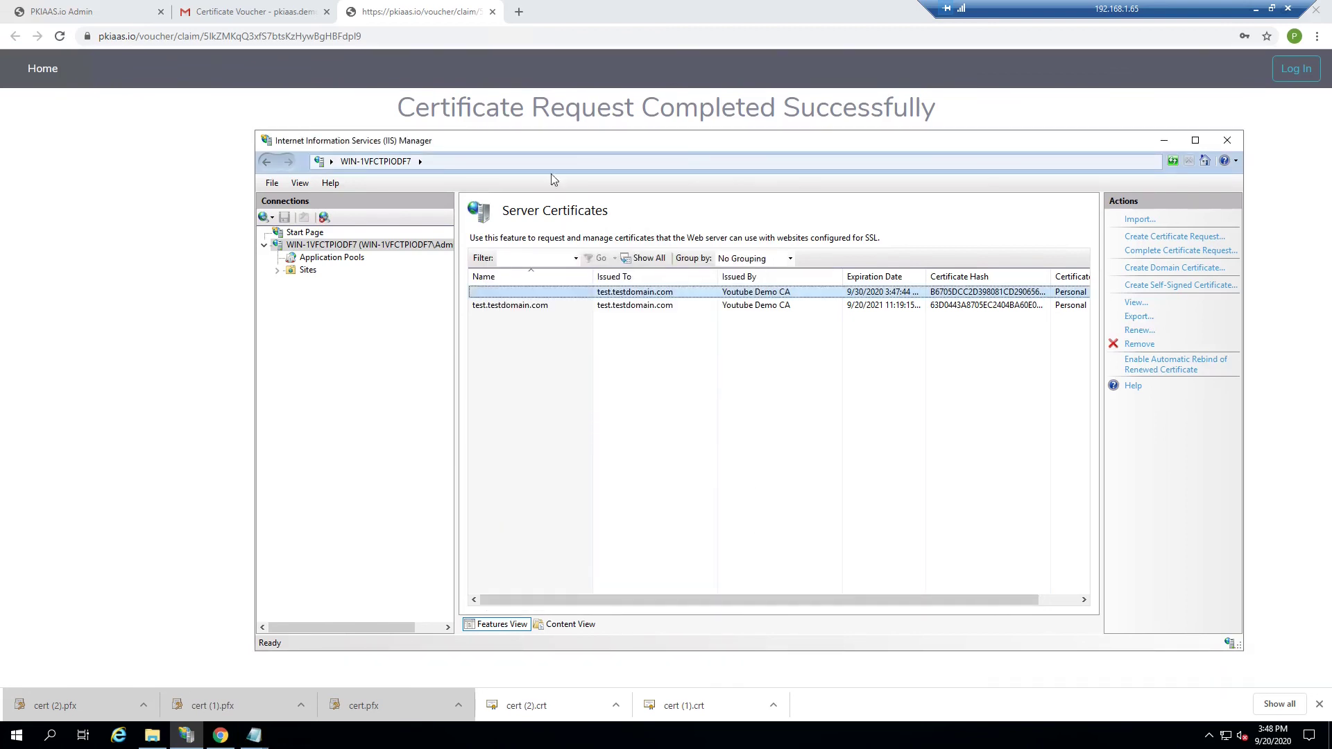
pyautogui.moveTo(556, 142); pyautogui.dragTo(535, 133)
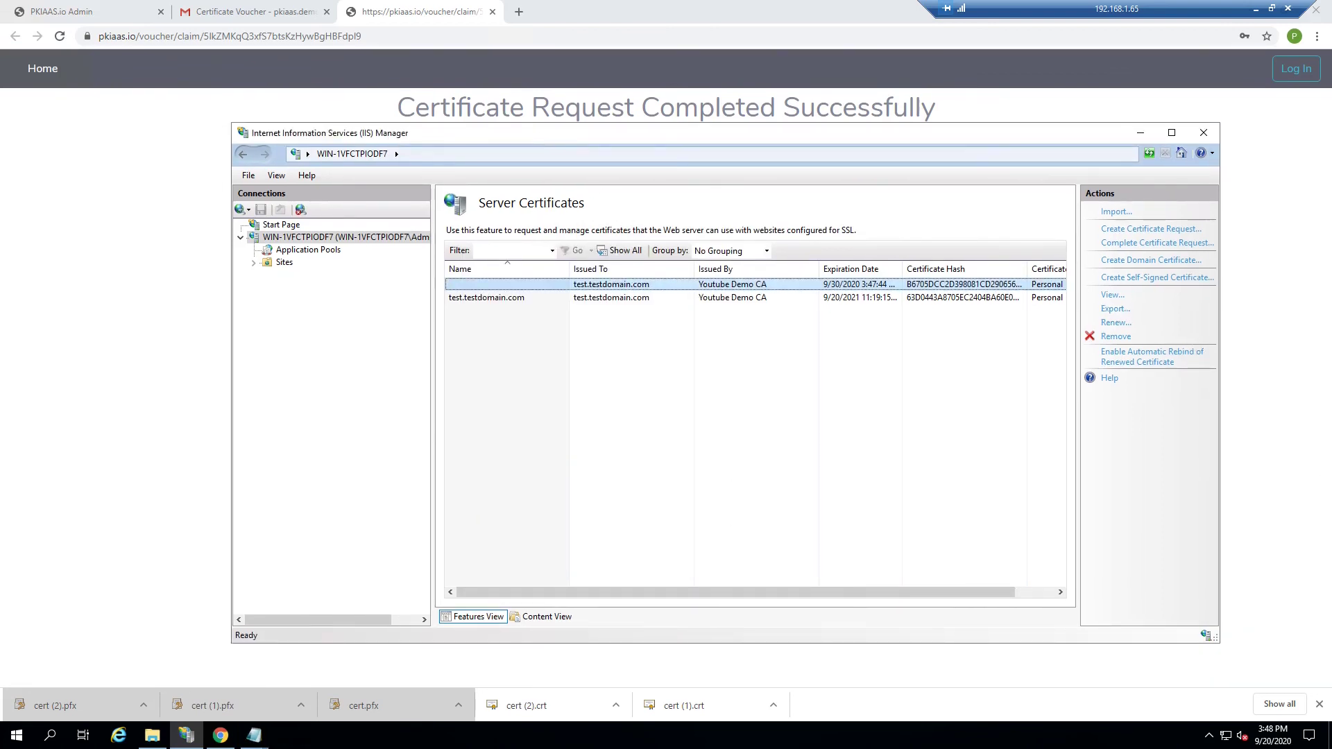